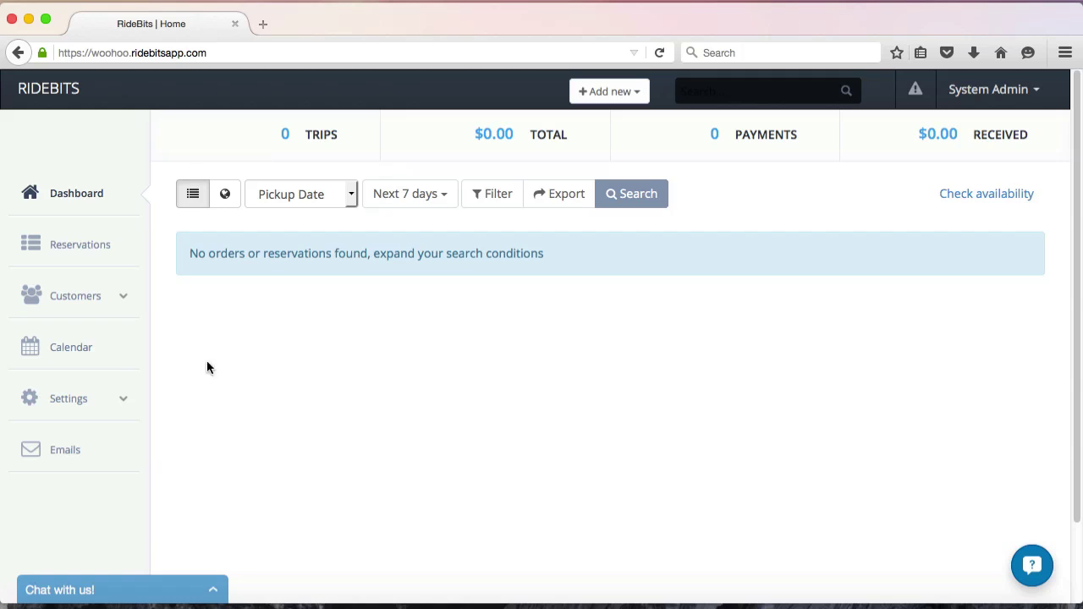
Go to Rate setup and expand 'Setup rate groups (Advanced)' to show the Regular group.
left_click(72, 397)
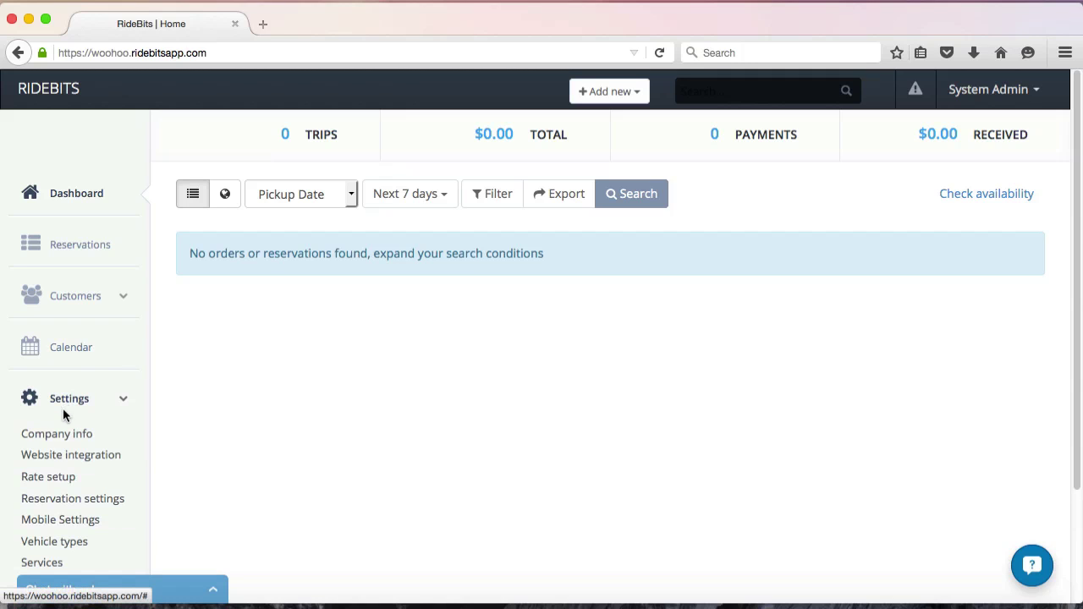
left_click(54, 479)
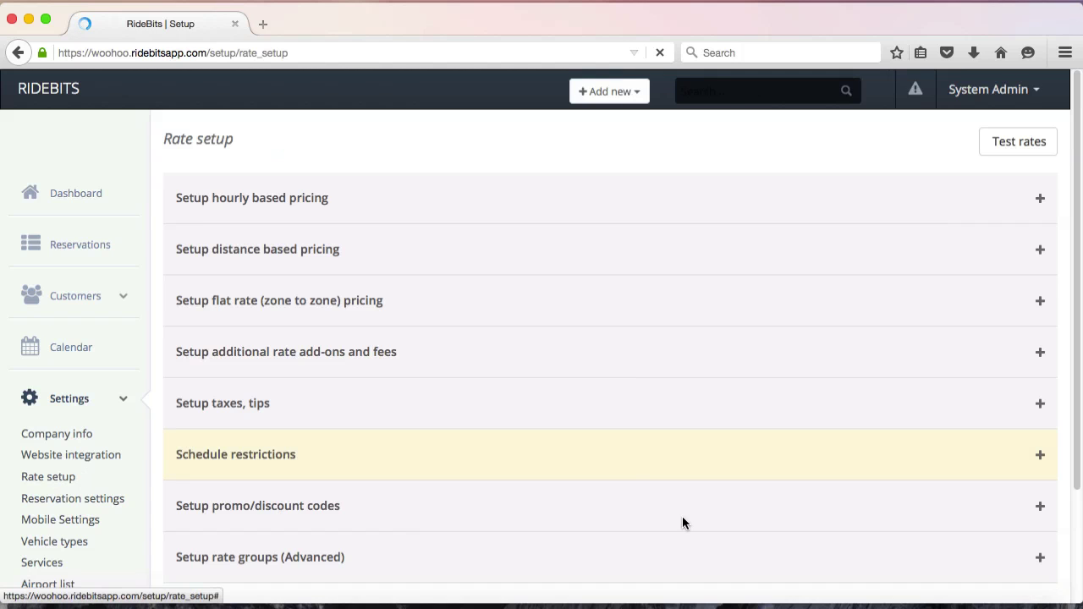
left_click(1009, 558)
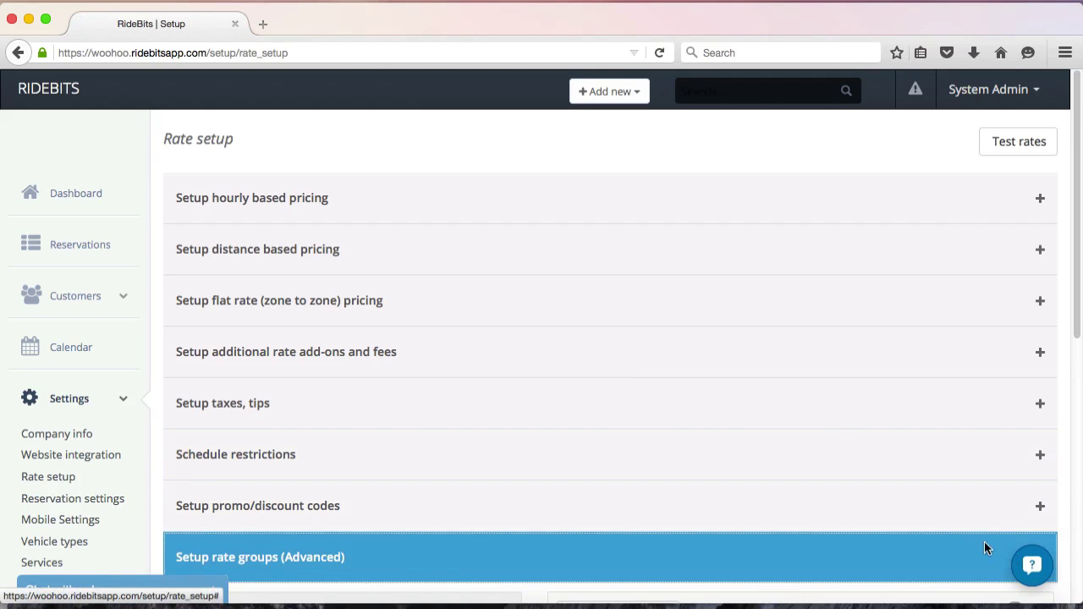
scroll(916, 496, "down", 5)
scroll(915, 503, "down", 5)
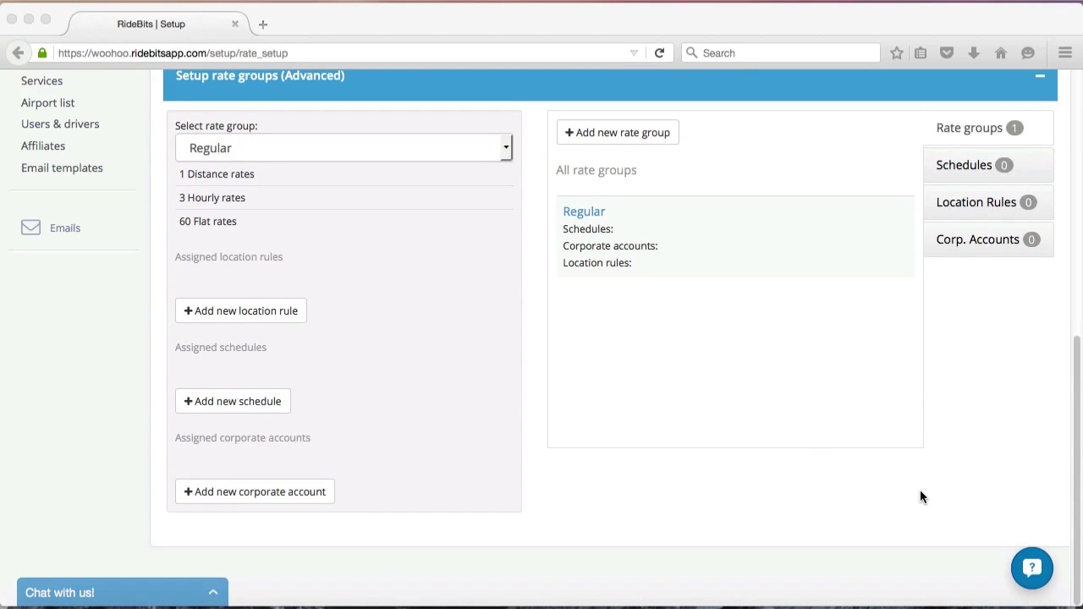
left_click(602, 213)
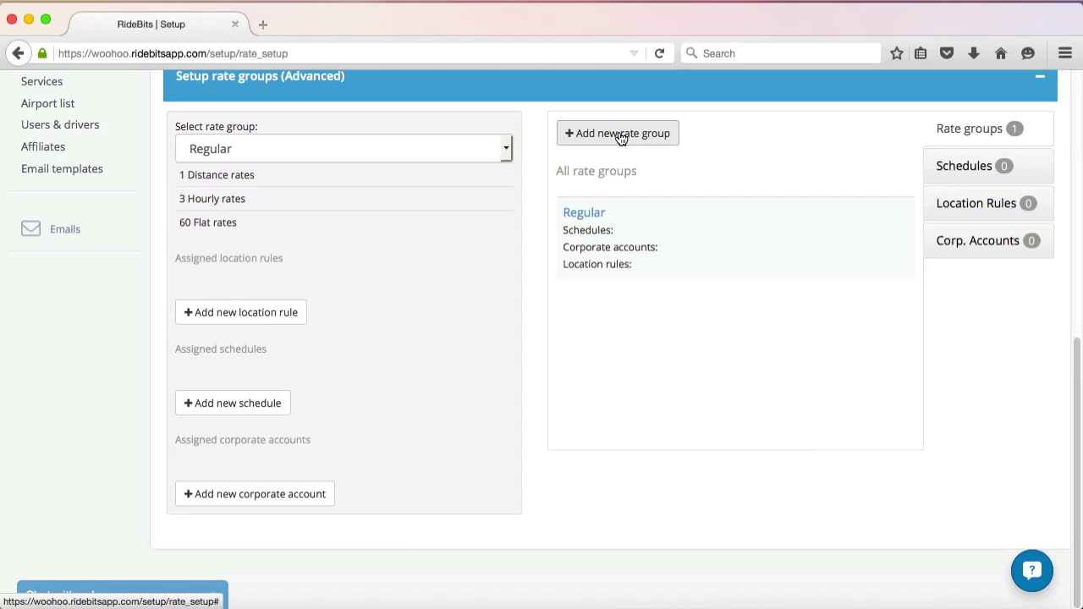
Add a new rate group named 'Red Eye Rates' and save it.
left_click(620, 138)
left_click(565, 219)
type("Re")
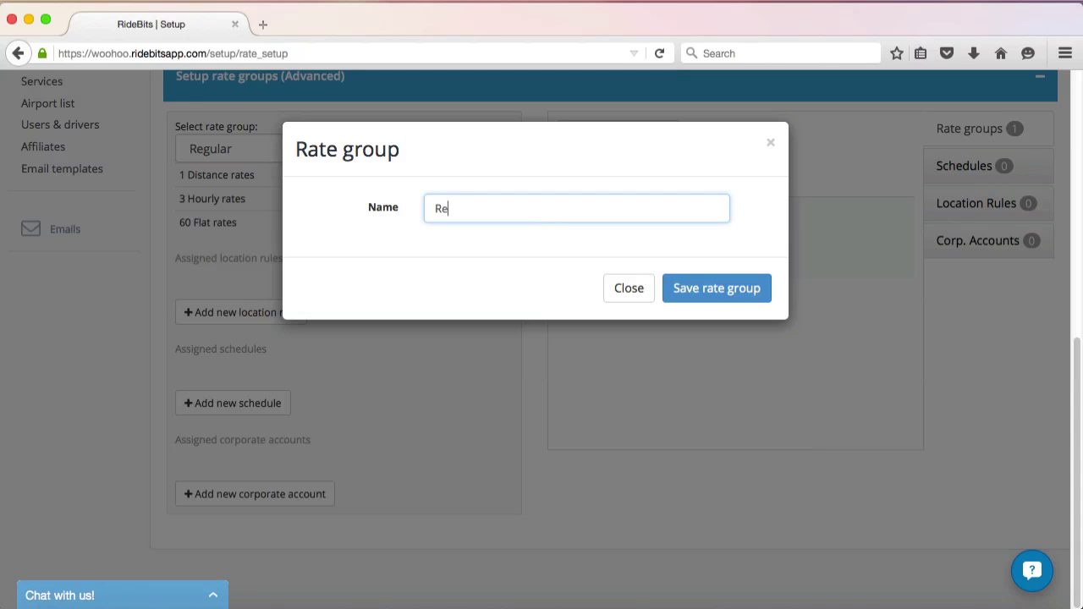
type("d Eye Rates")
left_click(704, 292)
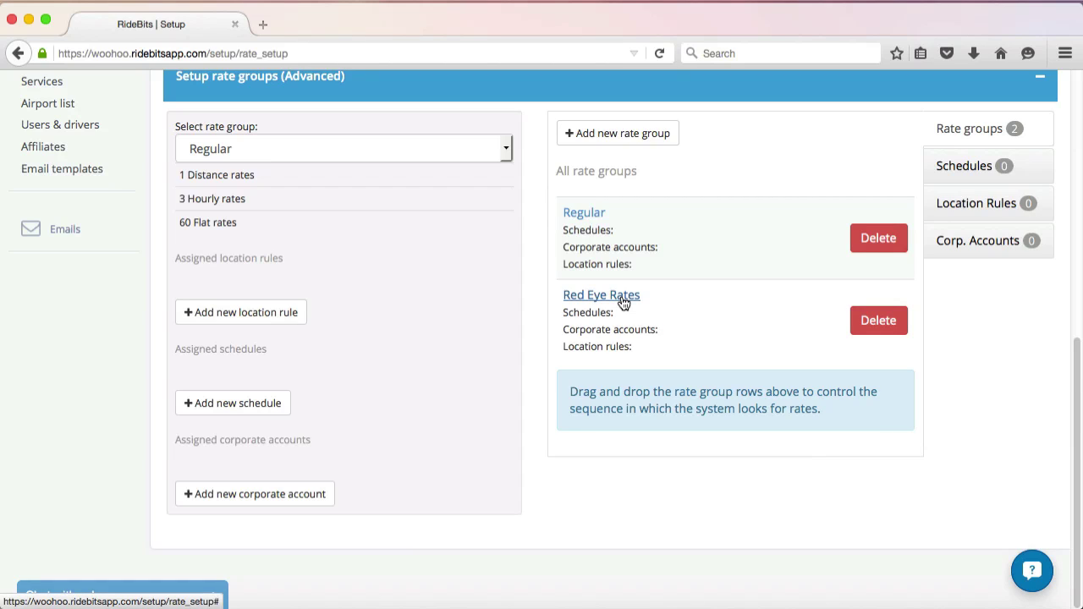
Start a new Time of Day schedule named 'Red Eye' on the Schedules tab.
left_click(979, 167)
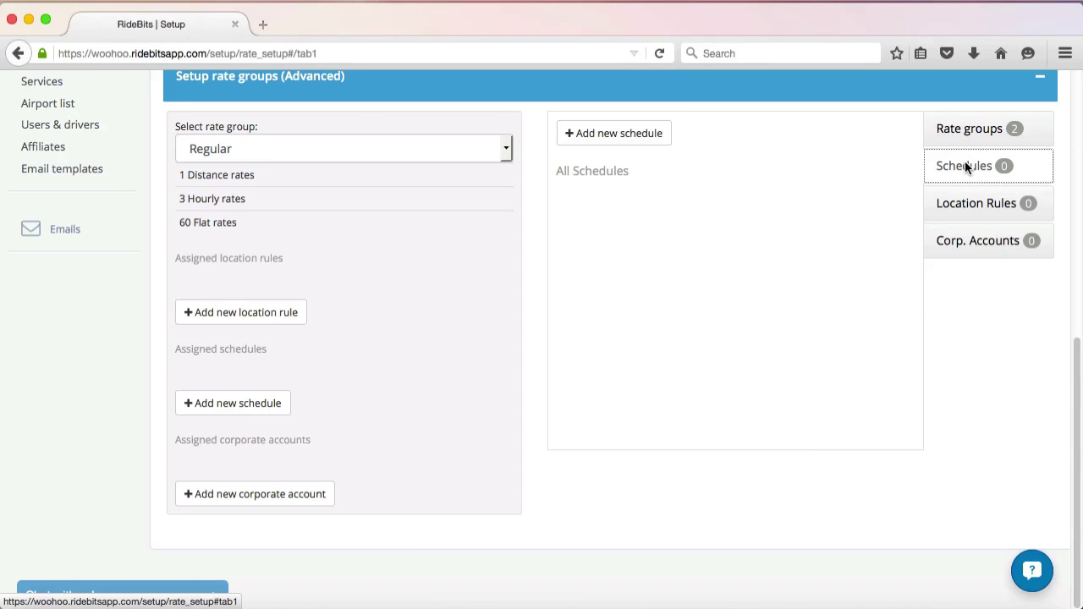
left_click(622, 131)
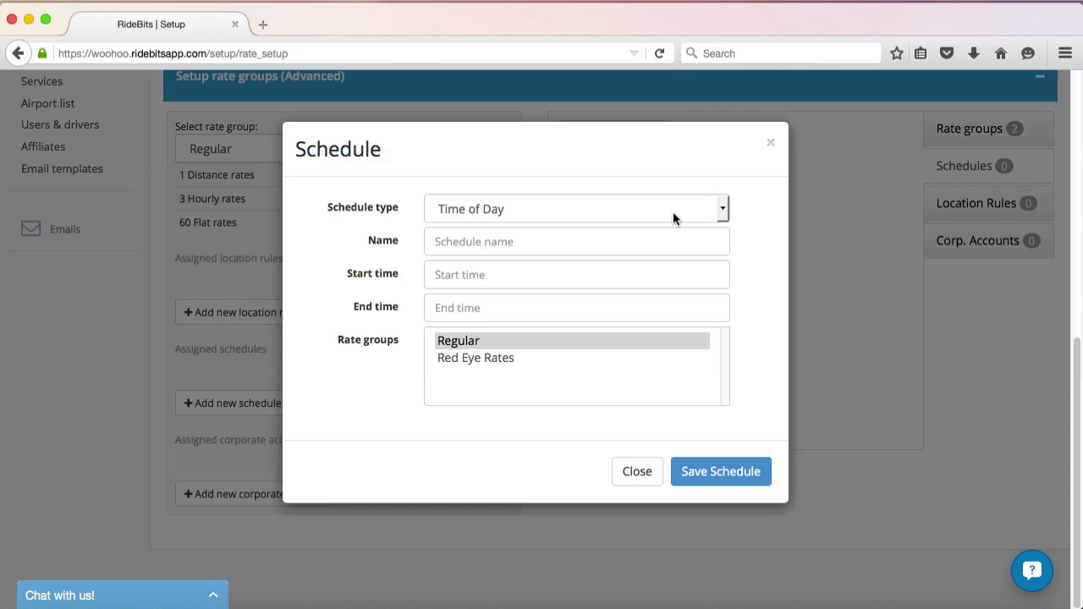
left_click(703, 211)
left_click(703, 211)
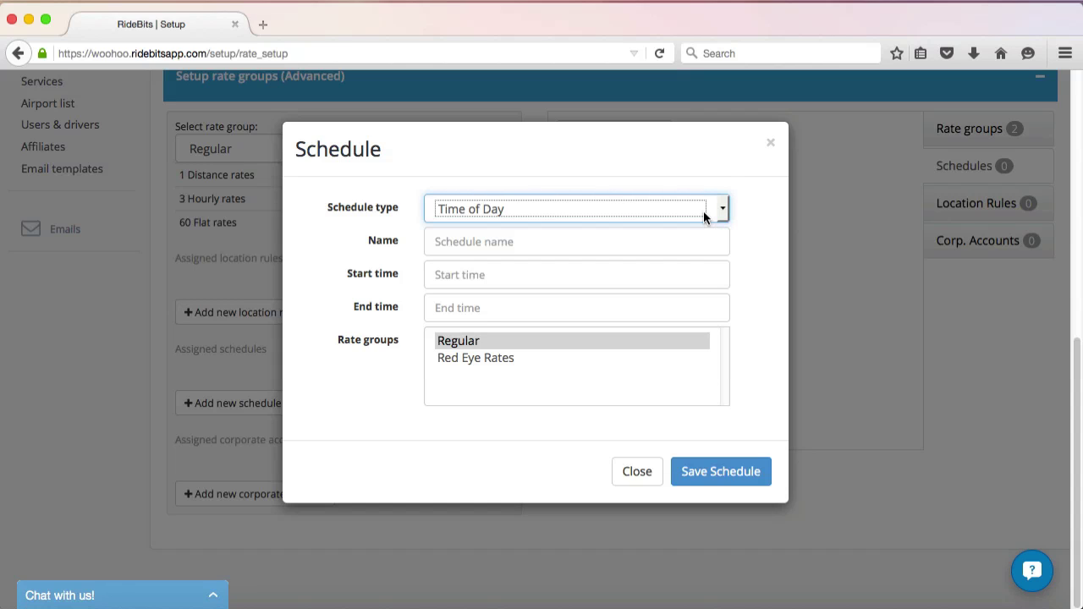
left_click(639, 231)
type("Red Eye")
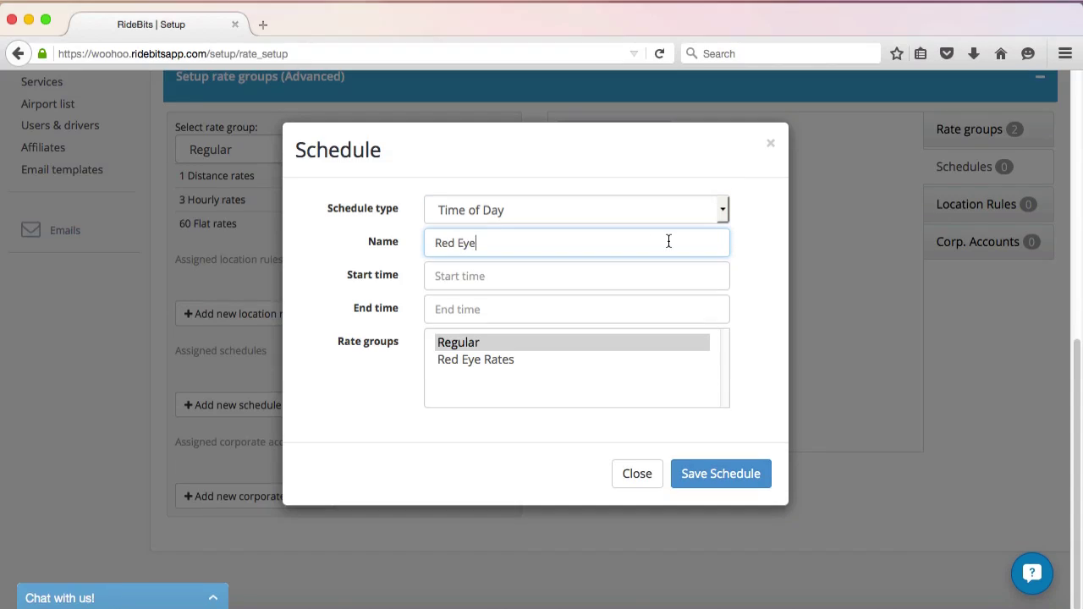
Set it to run 11:00pm to 7:00am for Red Eye Rates and save the schedule.
left_click(595, 271)
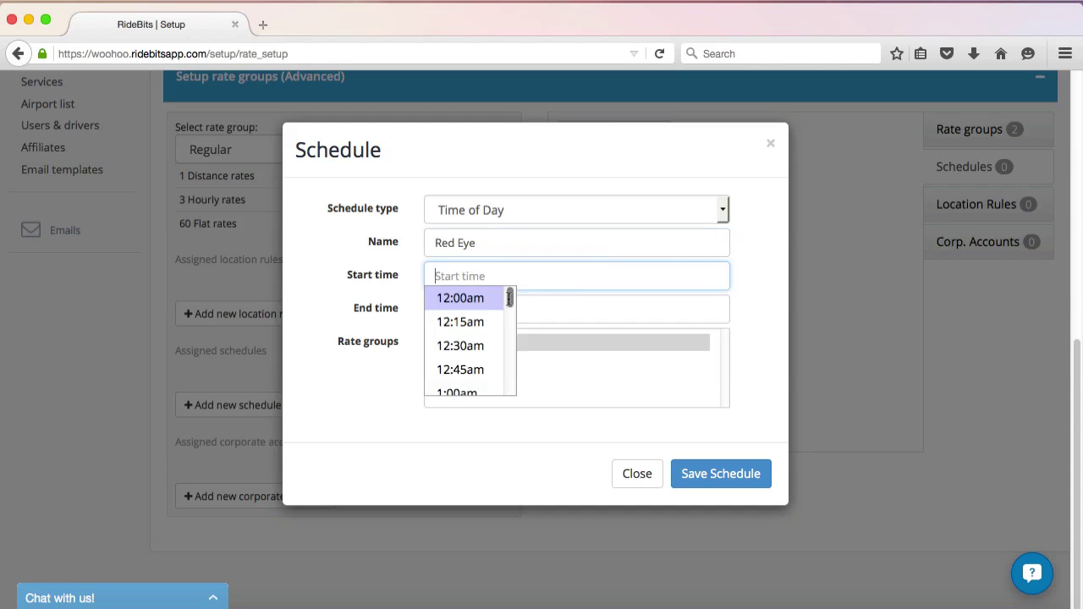
left_click_drag(510, 298, 510, 376)
left_click(461, 377)
left_click(544, 309)
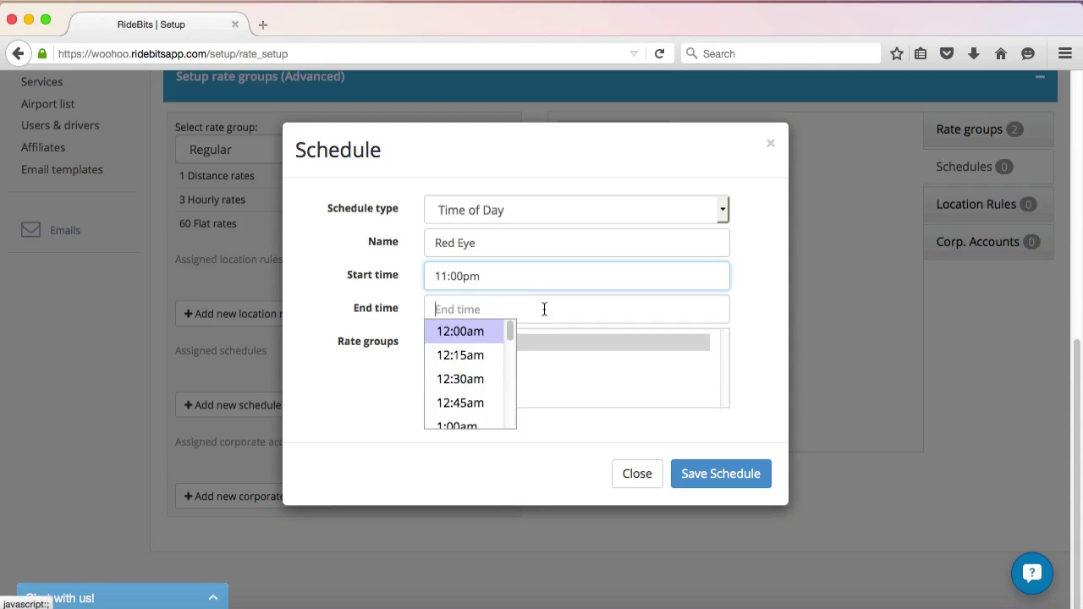
left_click_drag(509, 330, 510, 355)
left_click(489, 340)
left_click(482, 358)
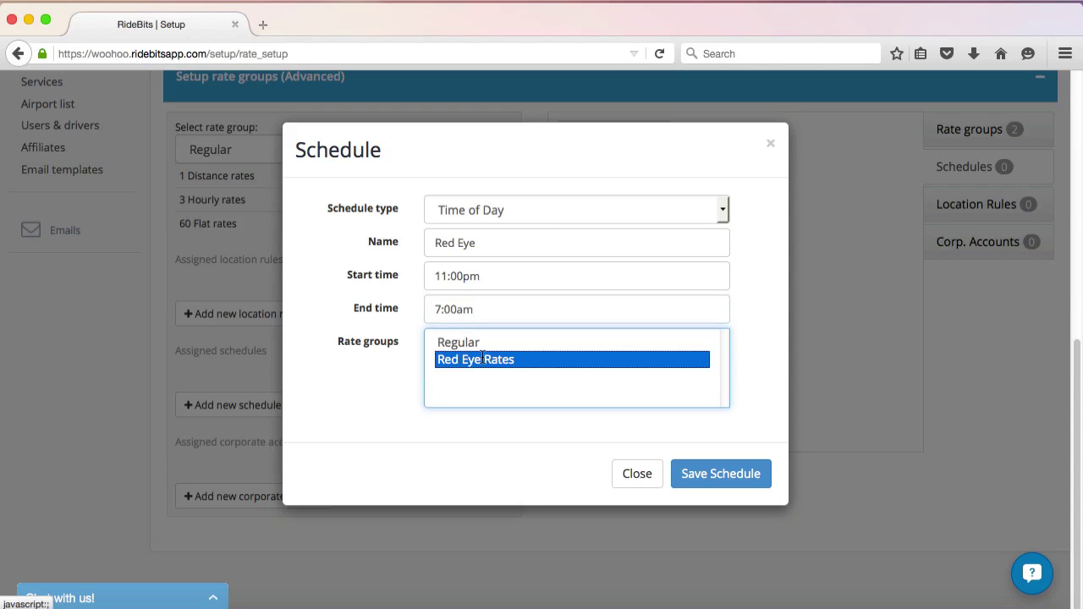
left_click(703, 476)
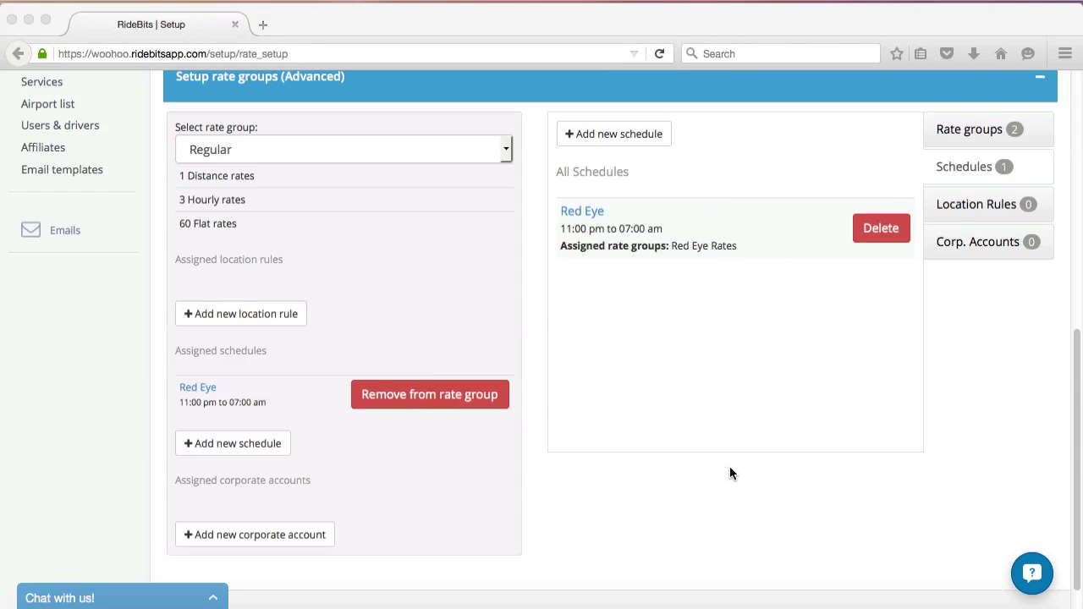
left_click(681, 230)
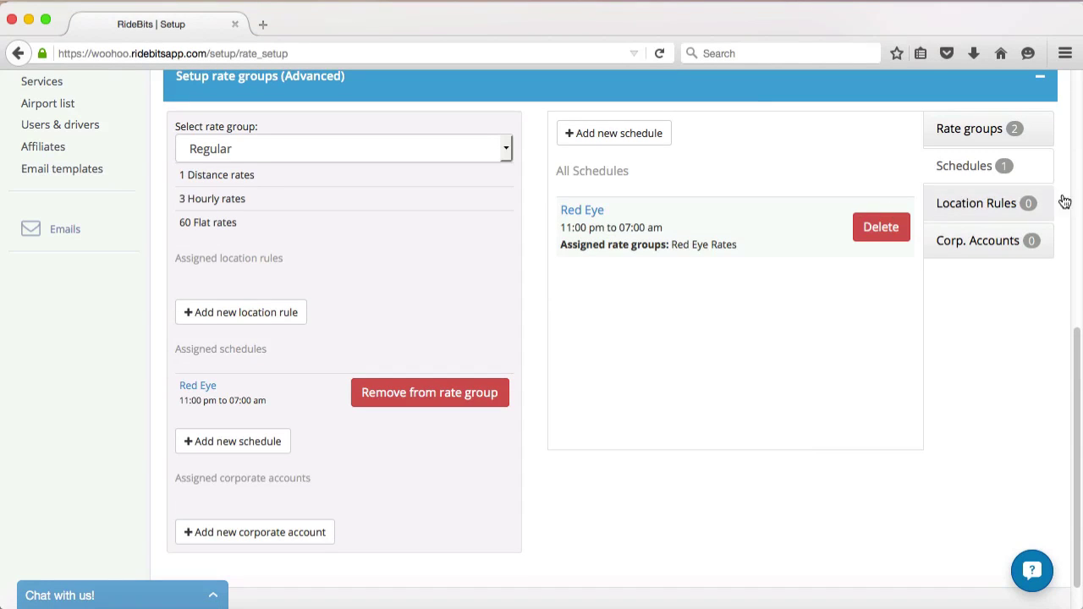
In hourly pricing, add a Sedan rate tier for the Red Eye Rates group.
scroll(1076, 346, "up", 10)
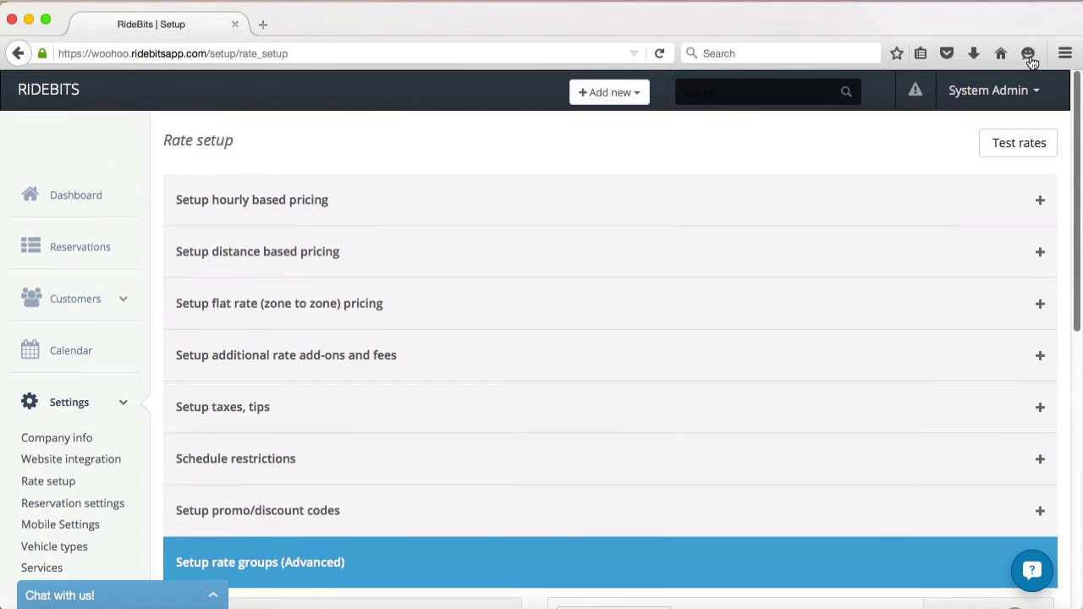
left_click(472, 208)
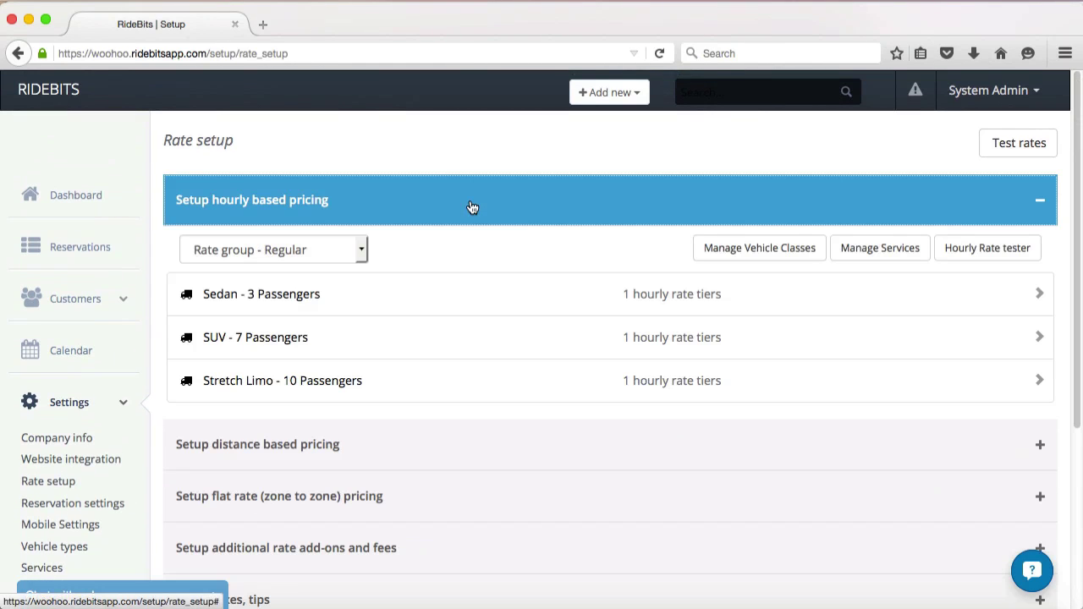
left_click(363, 254)
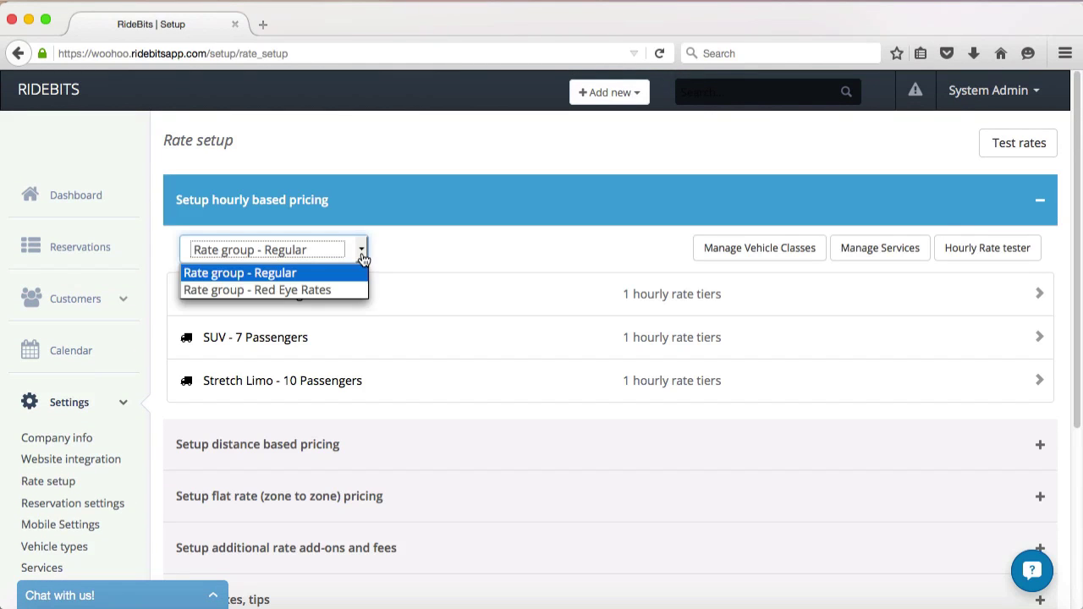
left_click(331, 291)
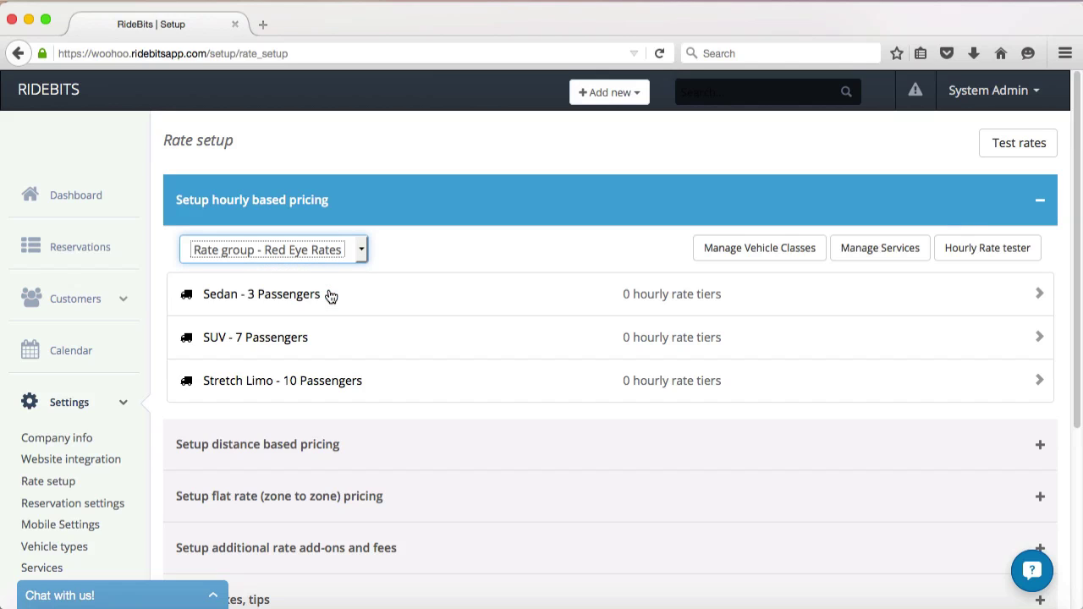
left_click(889, 298)
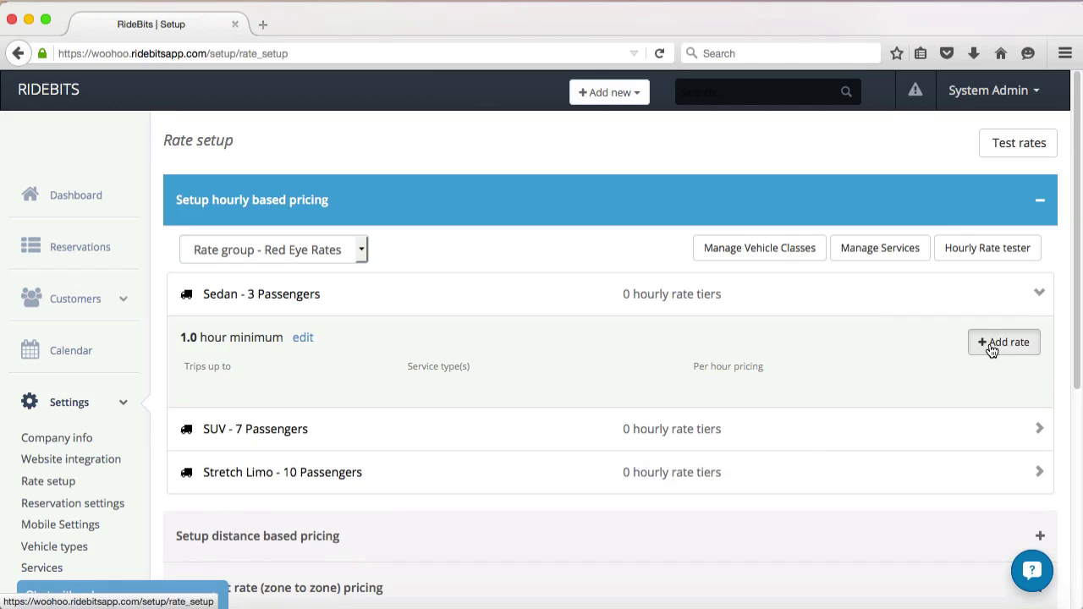
left_click(999, 343)
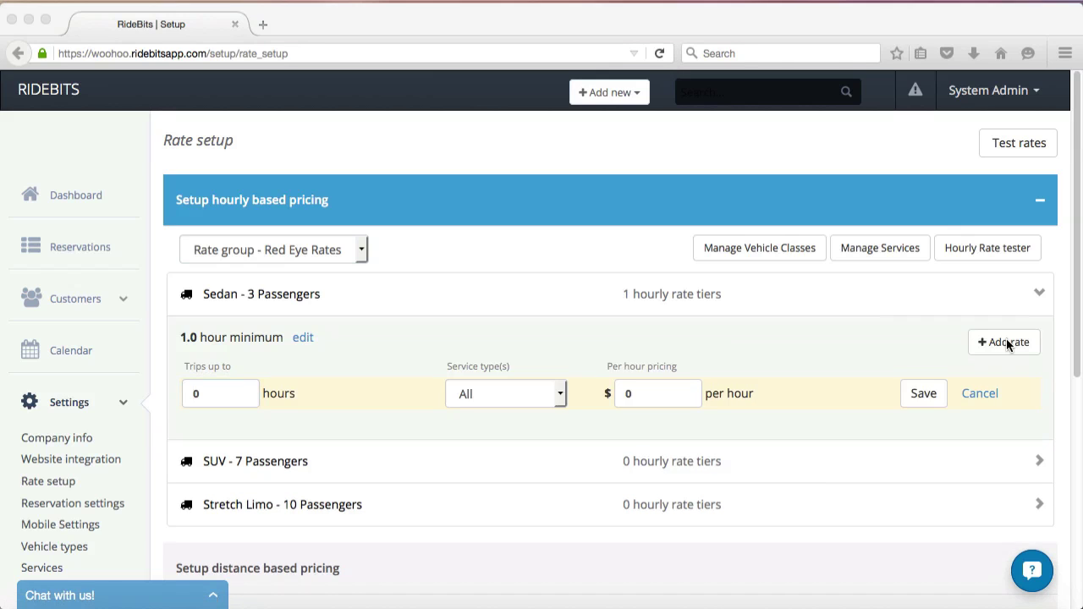
left_click(1039, 294)
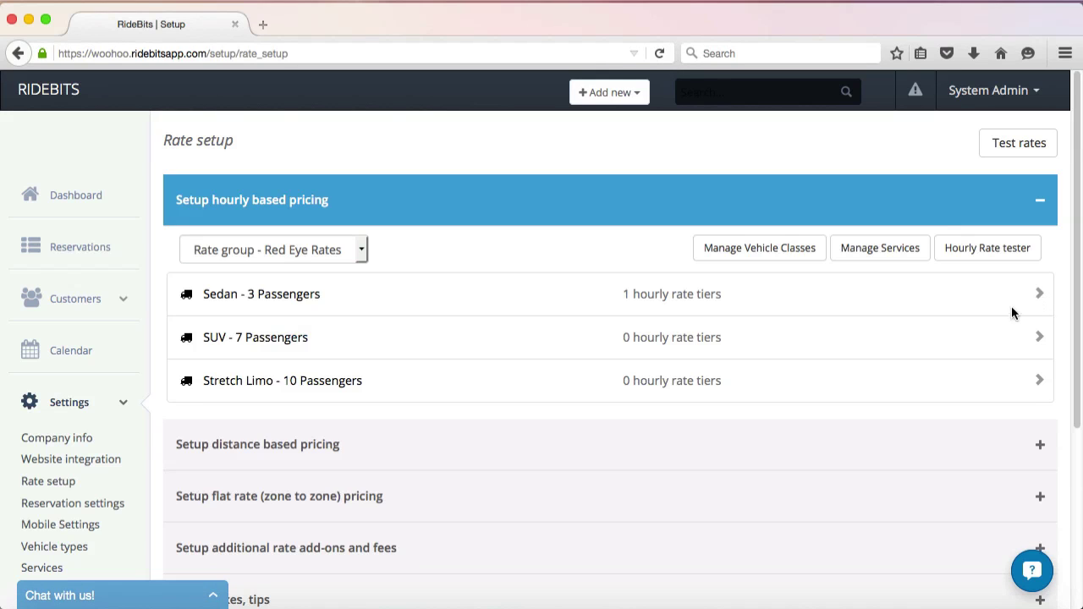
In distance based pricing, add a Sedan rate tier for Red Eye Rates.
left_click(846, 449)
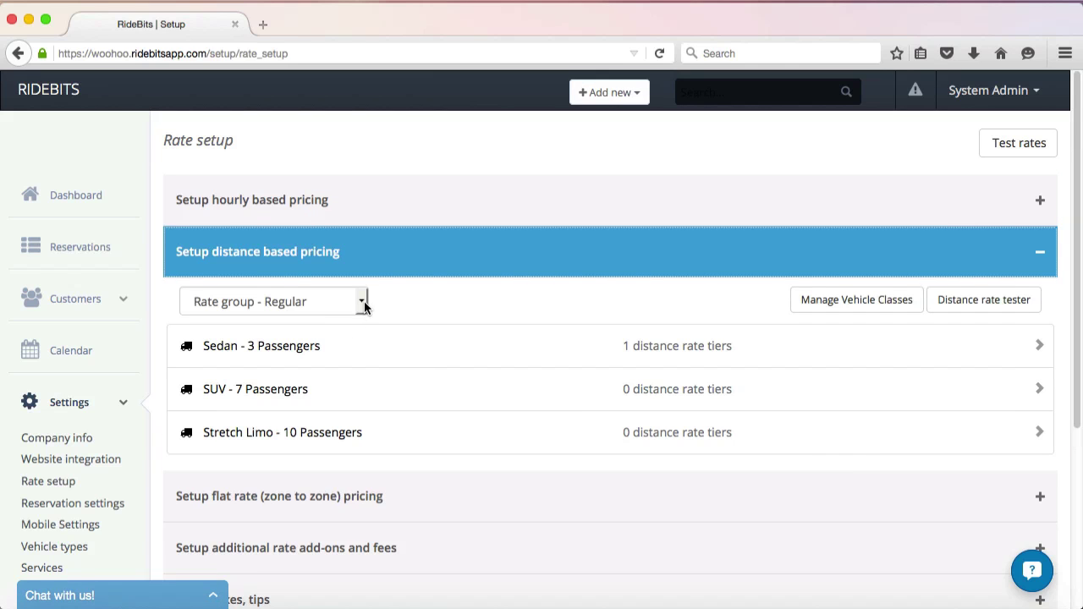
left_click(362, 302)
left_click(333, 341)
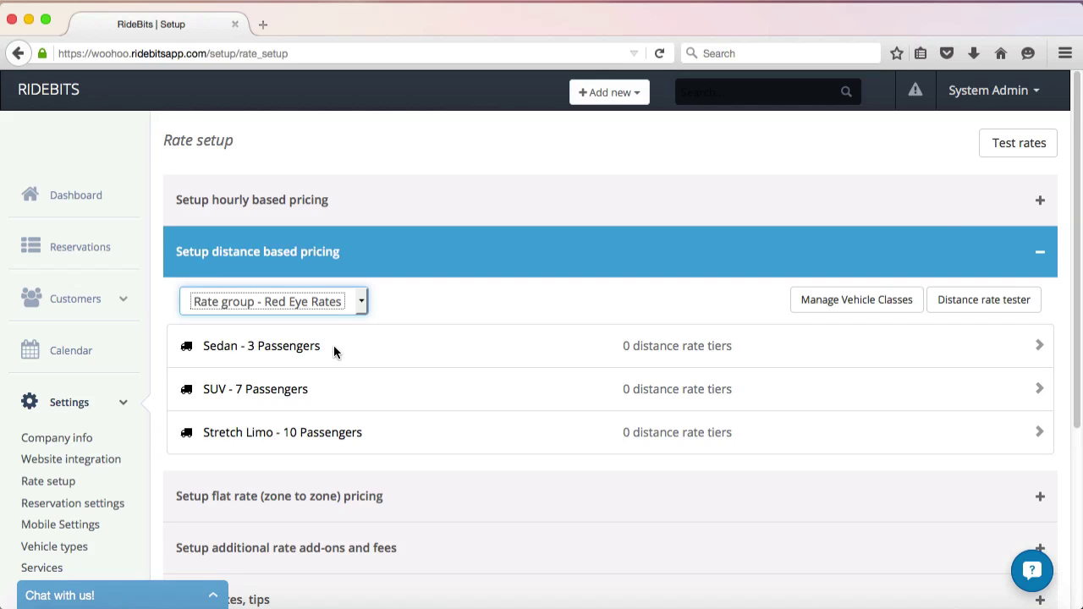
left_click(333, 345)
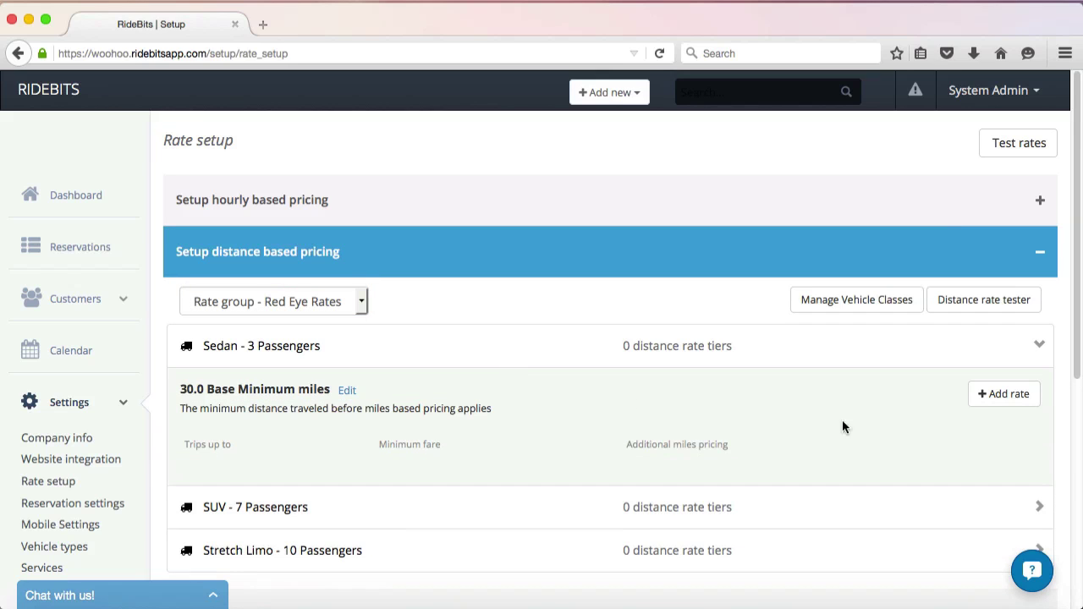
left_click(985, 397)
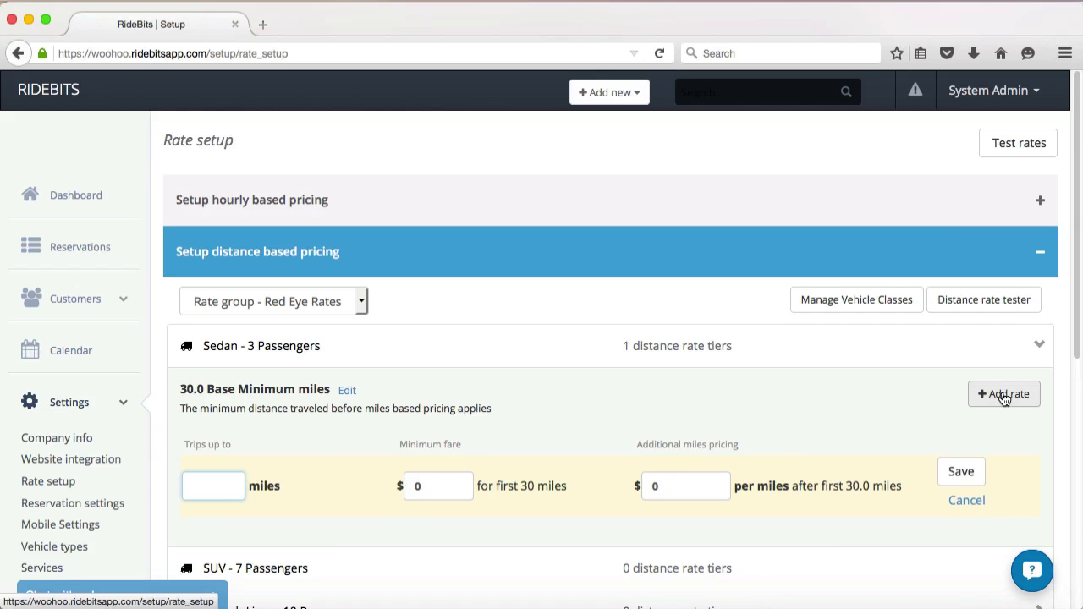
left_click_drag(1076, 282, 1076, 442)
Show Red Eye Rates' zone-to-zone flat rates, select the Sedan rate field, then collapse the section.
left_click(768, 397)
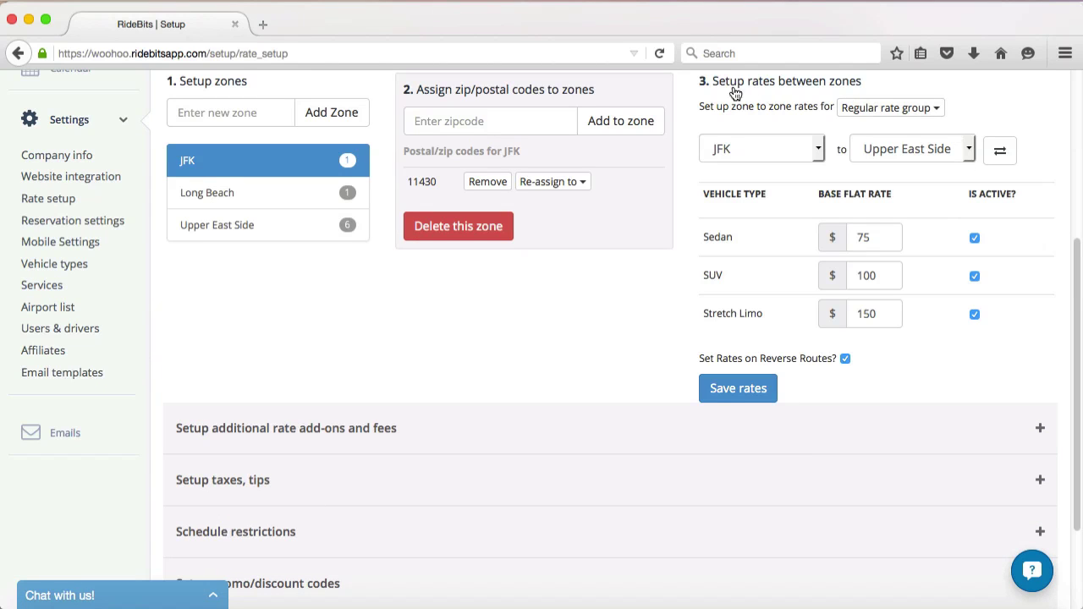
left_click(936, 112)
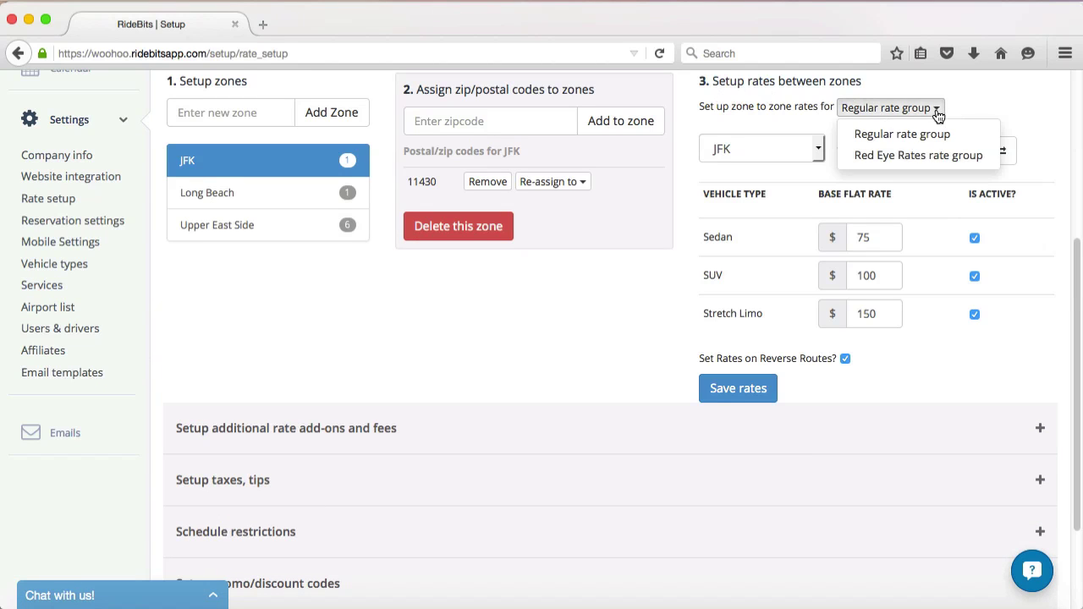
left_click(915, 156)
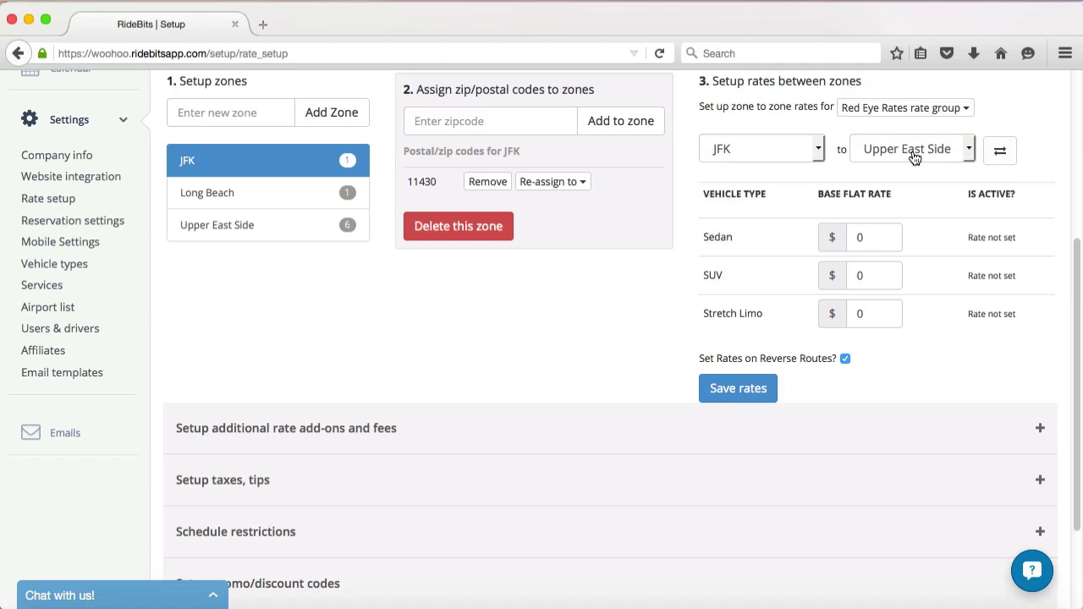
left_click(881, 245)
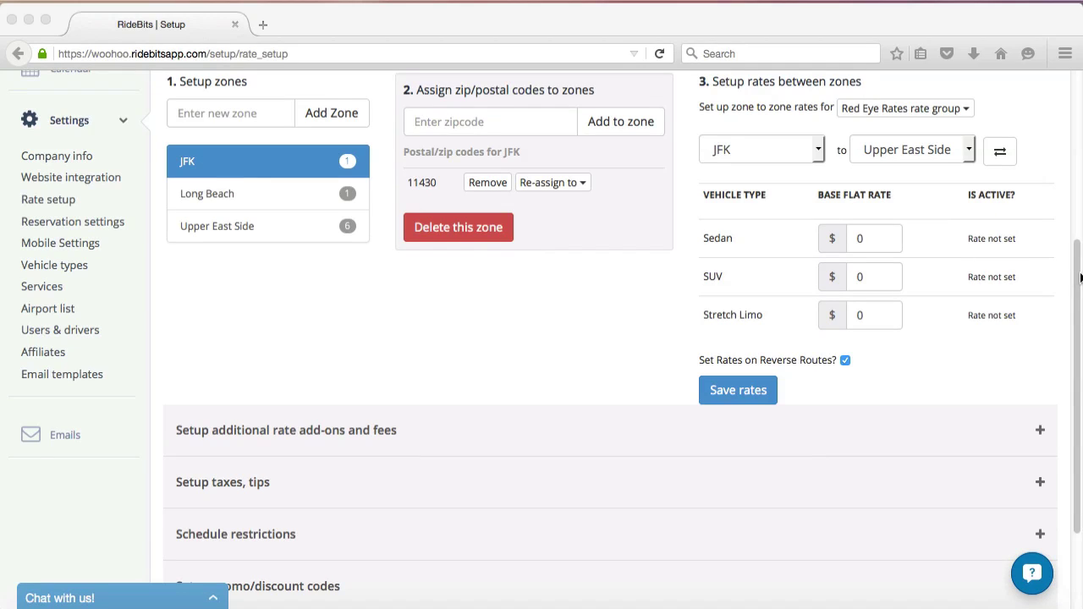
left_click_drag(1079, 279, 1079, 152)
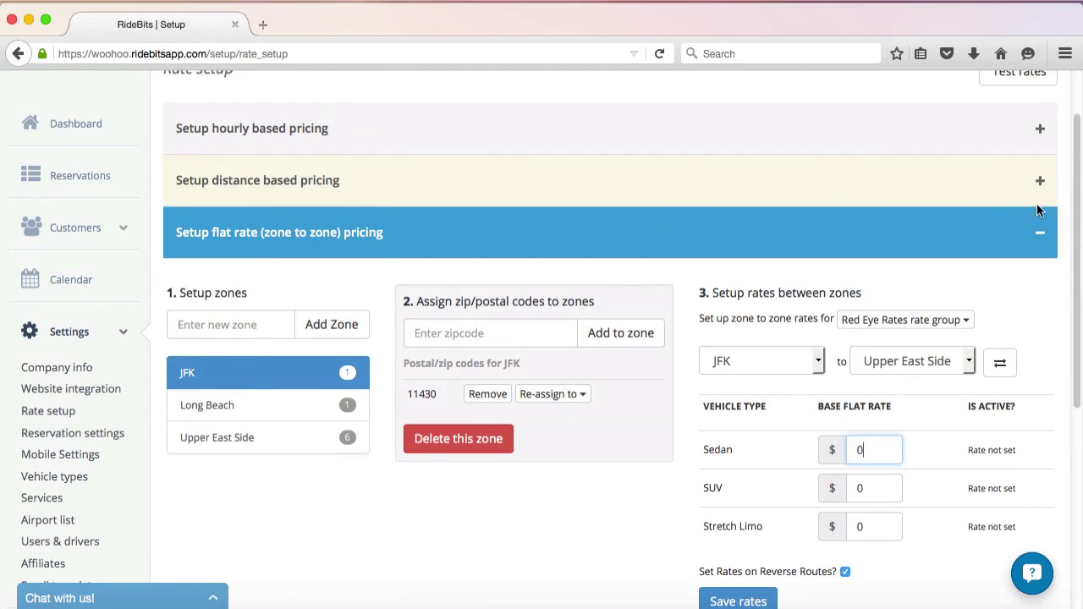
left_click(1033, 229)
scroll(1080, 235, "down", 1)
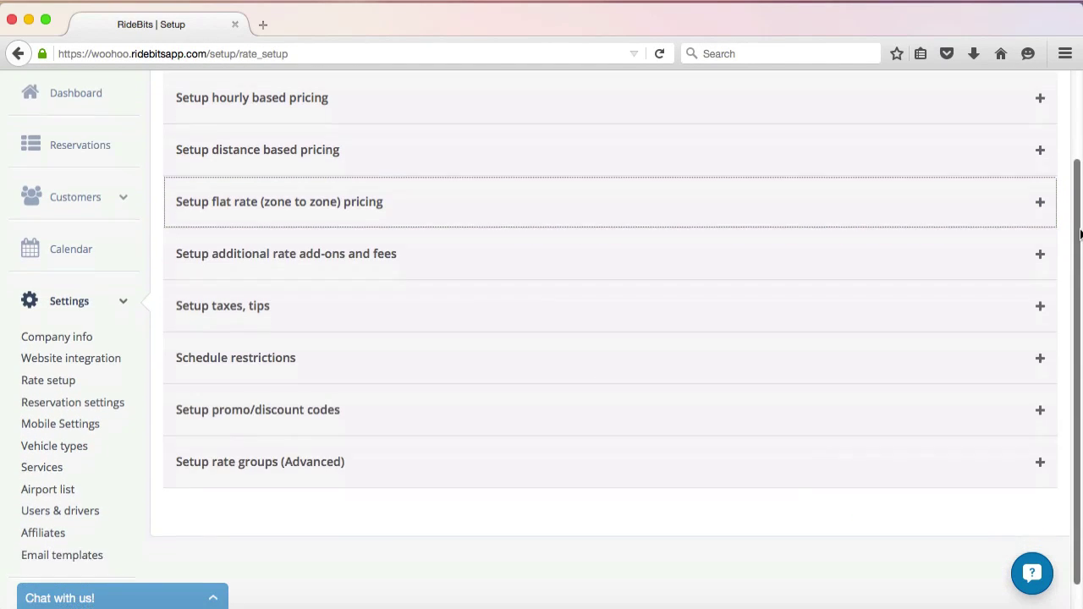
scroll(1080, 237, "down", 1)
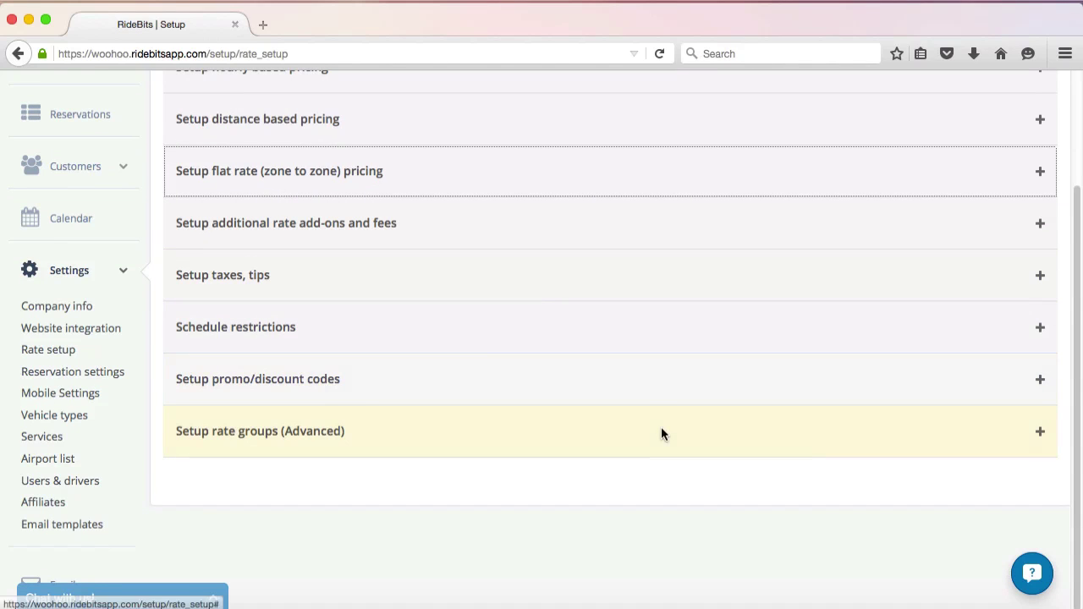
Expand the advanced rate groups section and add a group named '30 Mile Radius'.
left_click(567, 435)
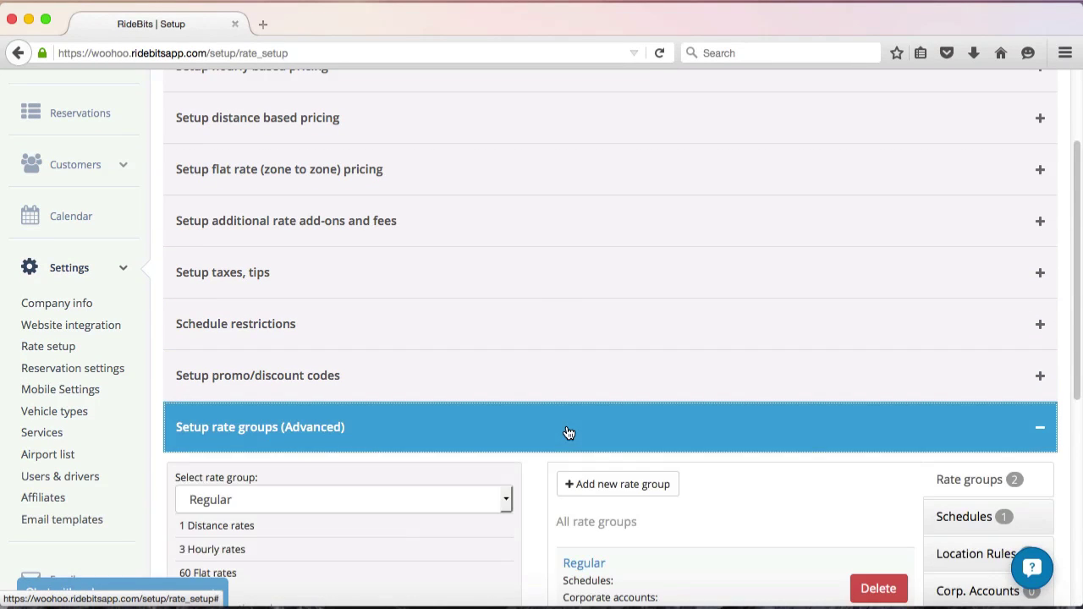
left_click_drag(1076, 295, 1079, 450)
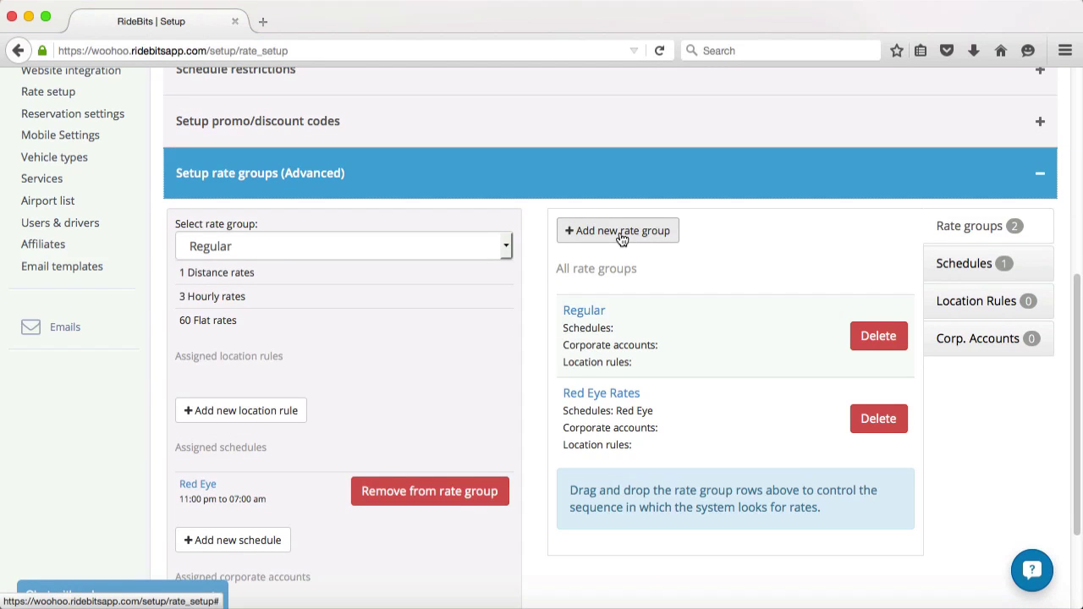
left_click(621, 231)
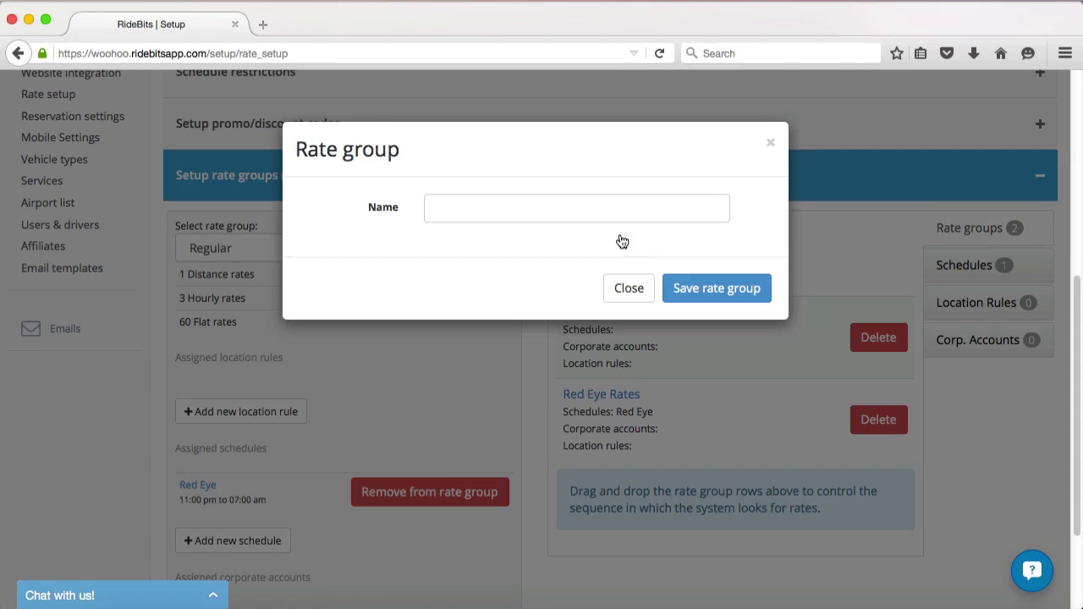
left_click(621, 217)
type("30 Mile Radius")
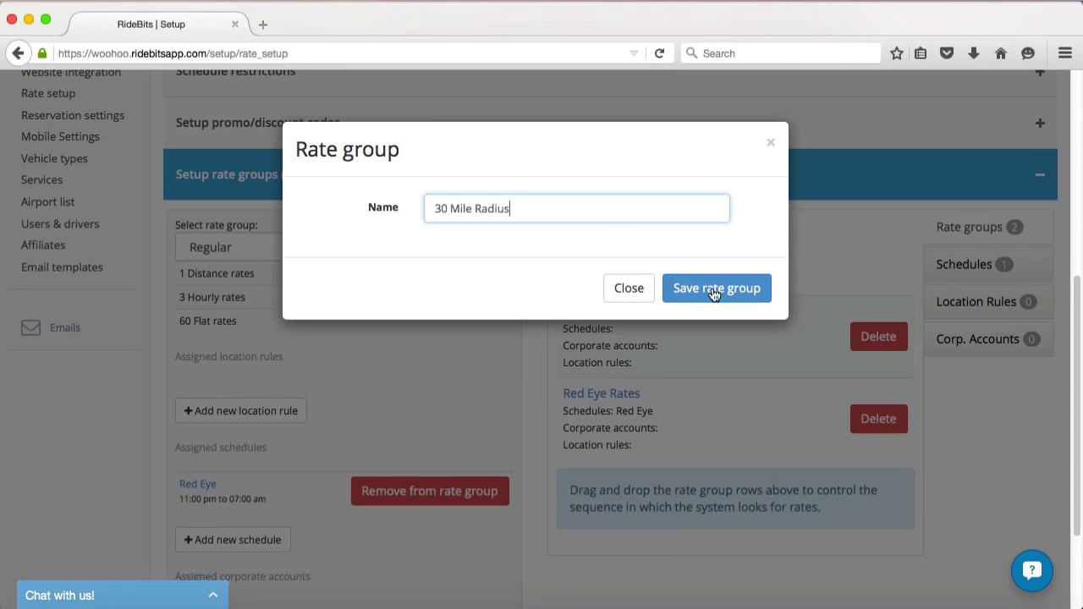
left_click(711, 295)
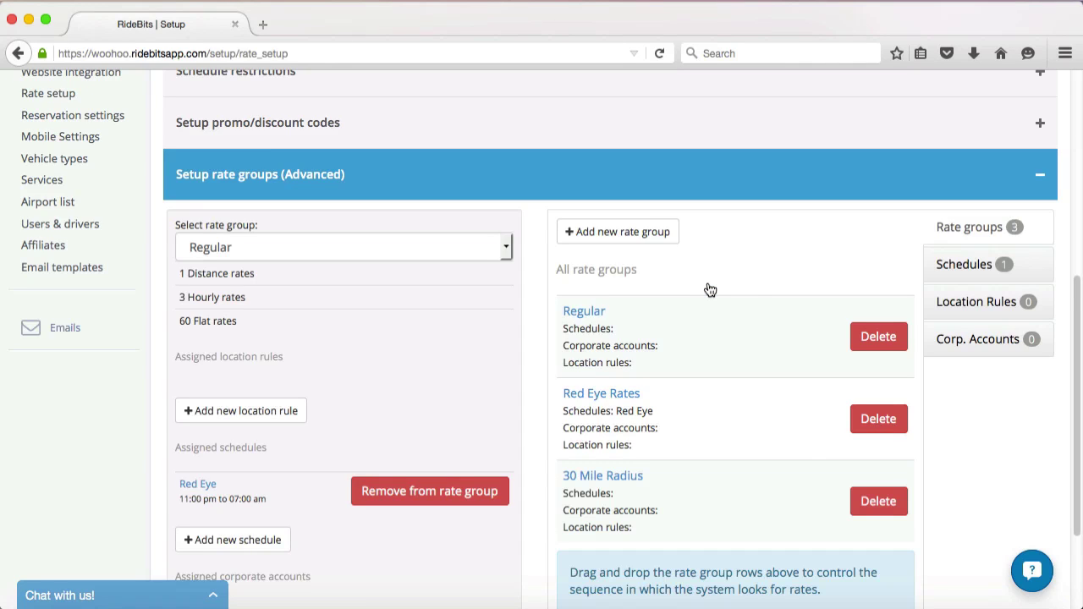
Start a location rule named '30 Mile Radius' for pickup and dropoff with a within-radius condition.
left_click(961, 306)
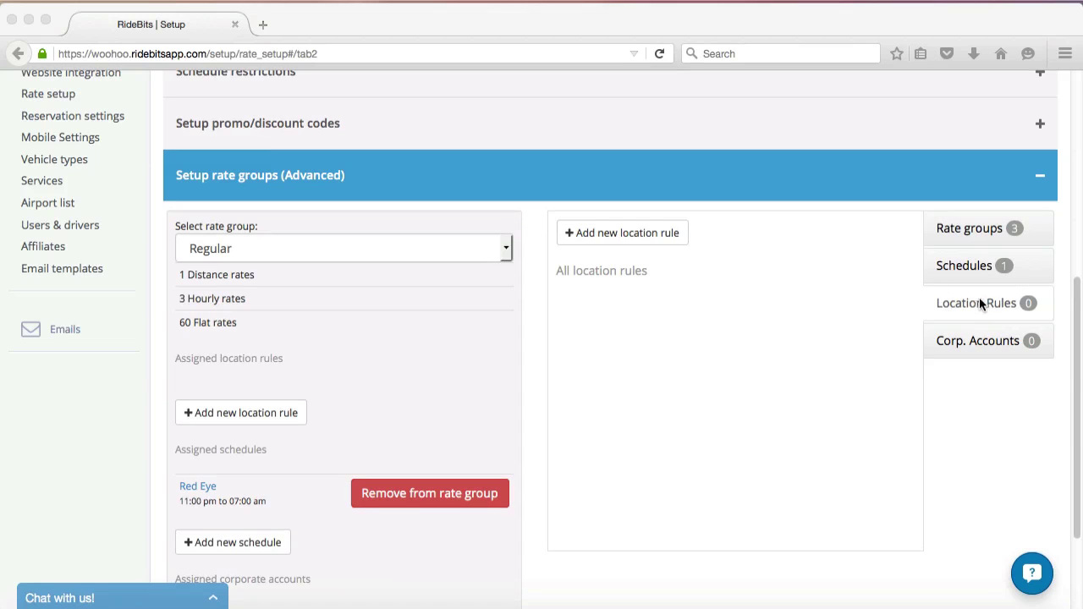
left_click(632, 229)
left_click(554, 212)
type("30 Mile Rad")
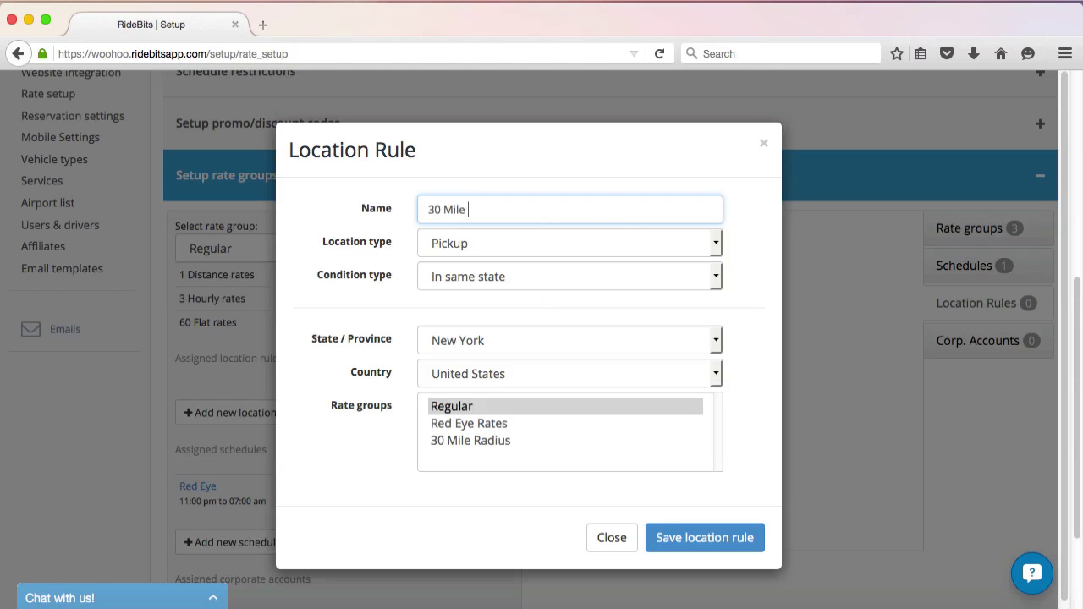
type("ius")
left_click(717, 241)
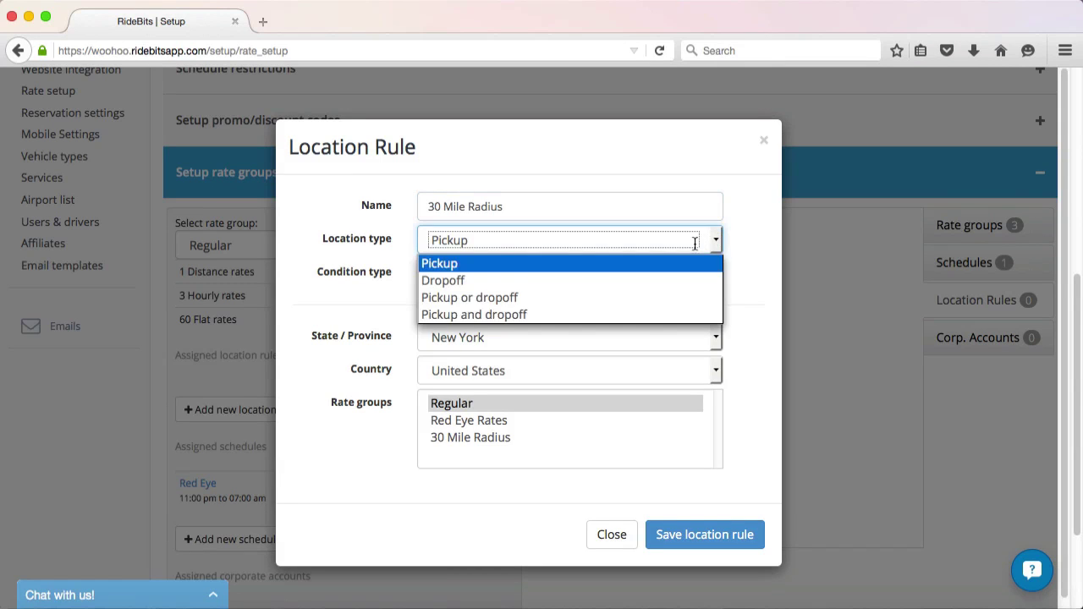
left_click(624, 318)
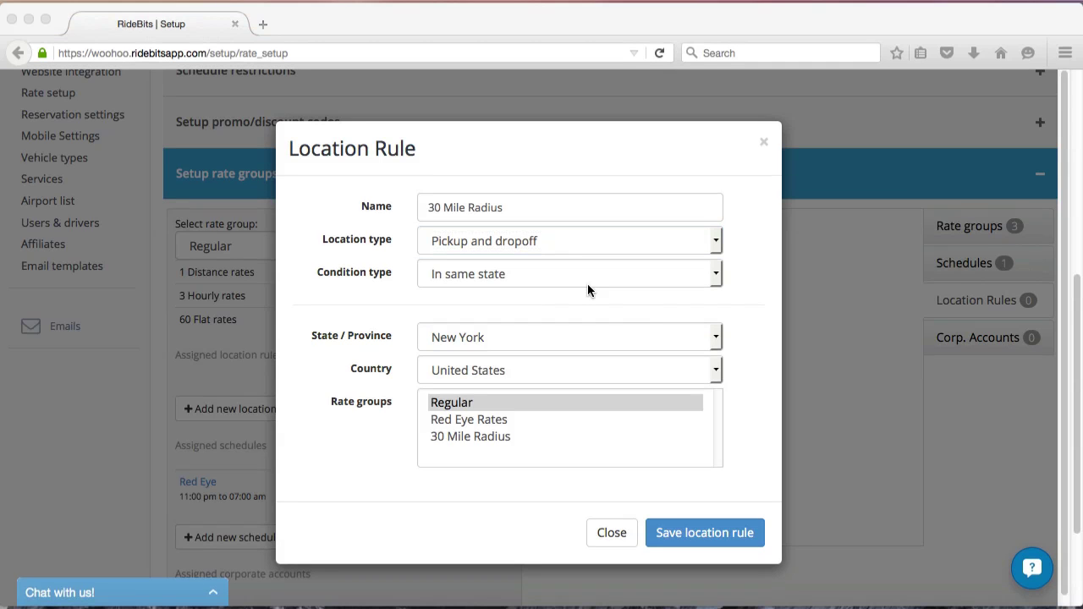
left_click(718, 271)
left_click(717, 272)
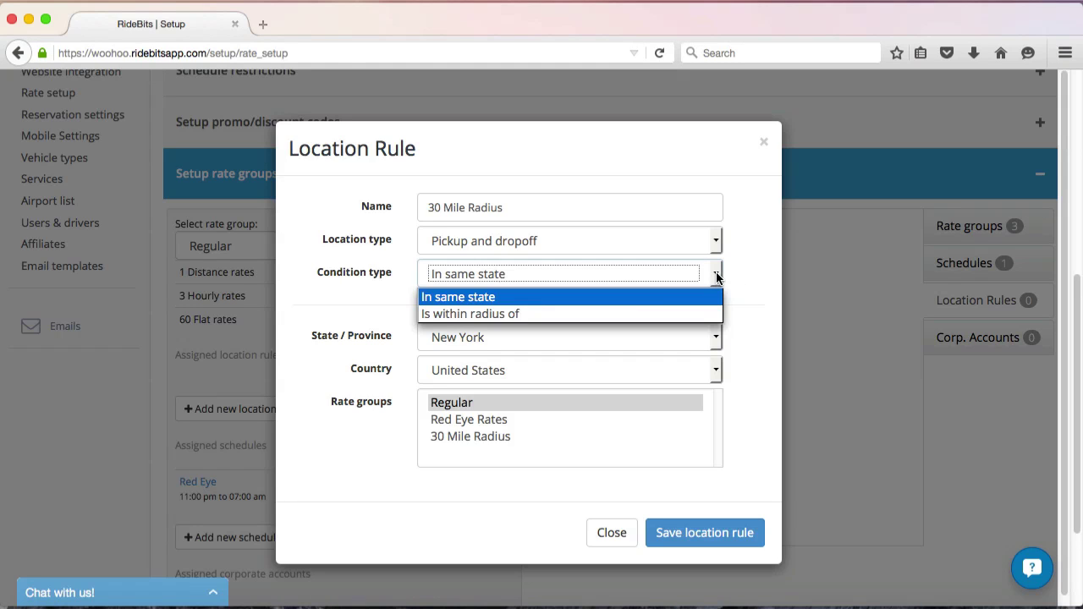
left_click(616, 314)
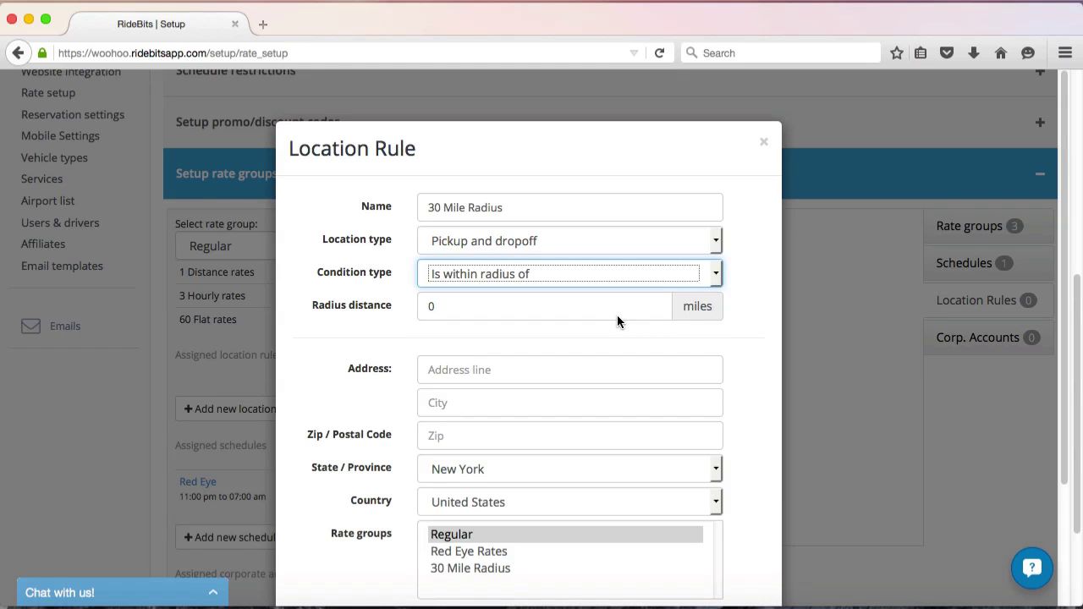
Set a 30-mile radius around the entered New York address, assign 30 Mile Radius, and save.
left_click(477, 305)
key("BackSpace")
type("30")
key("Tab")
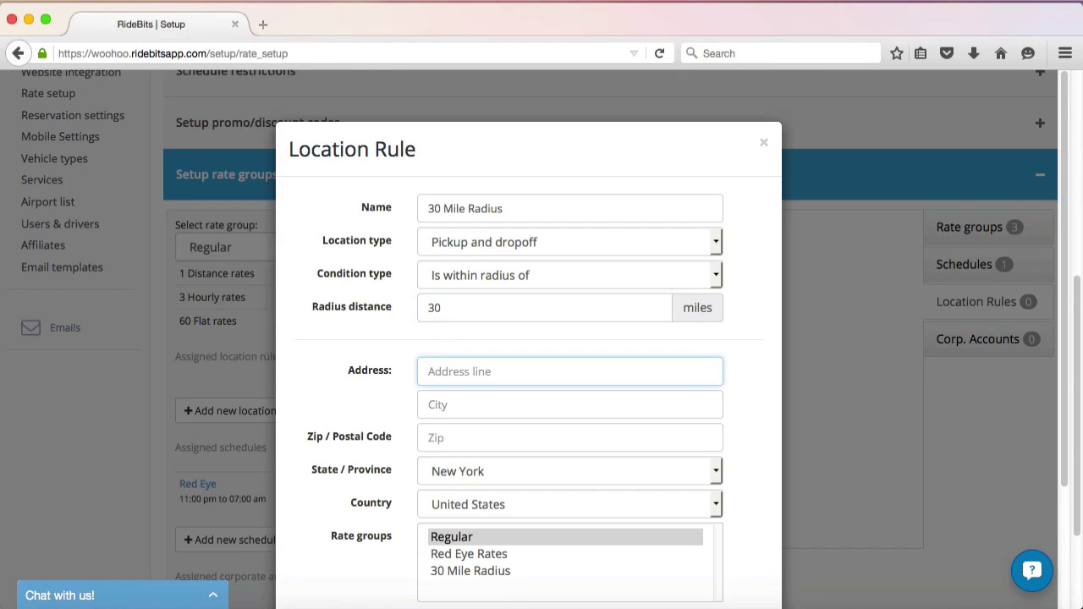
type("89 E 42nd street")
key("Tab")
type("New York")
key("Tab")
type("10017")
left_click(502, 576)
scroll(1063, 396, "down", 2)
scroll(673, 480, "down", 2)
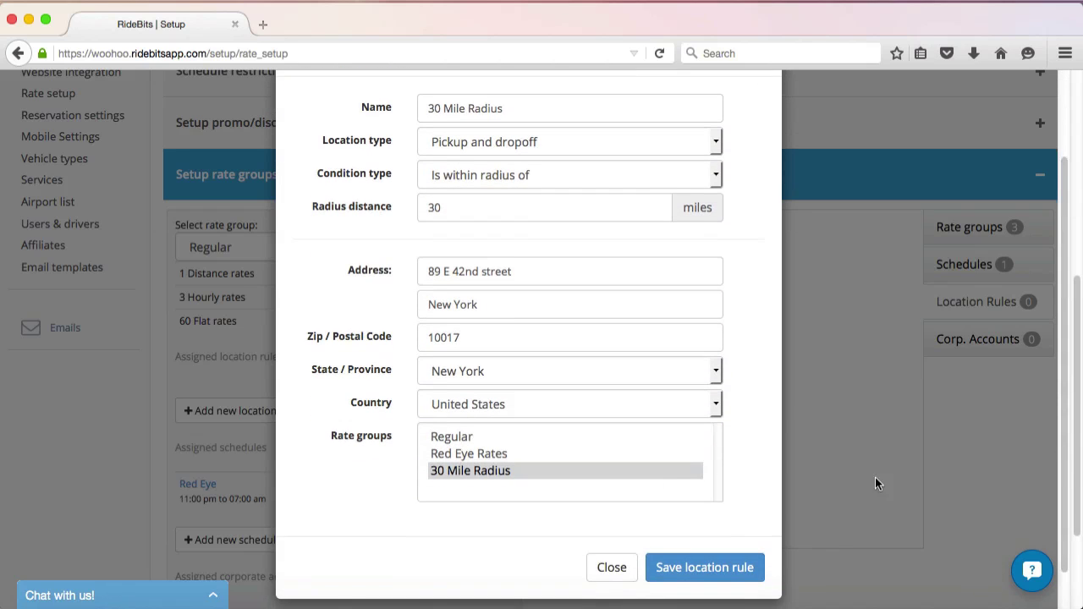
left_click(695, 569)
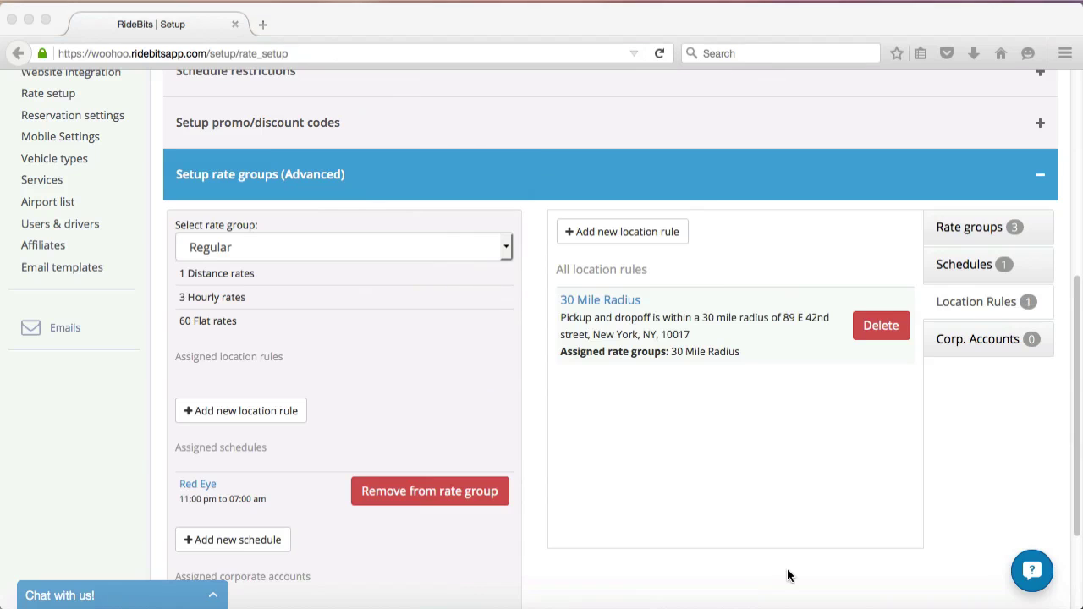
scroll(1058, 432, "up", 5)
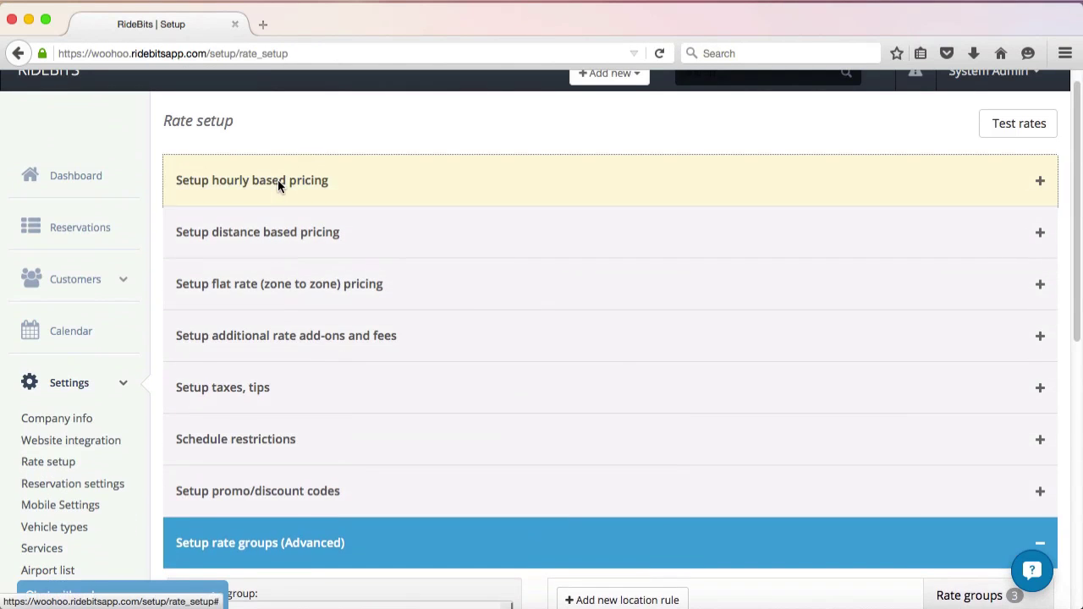
left_click(279, 185)
left_click(366, 231)
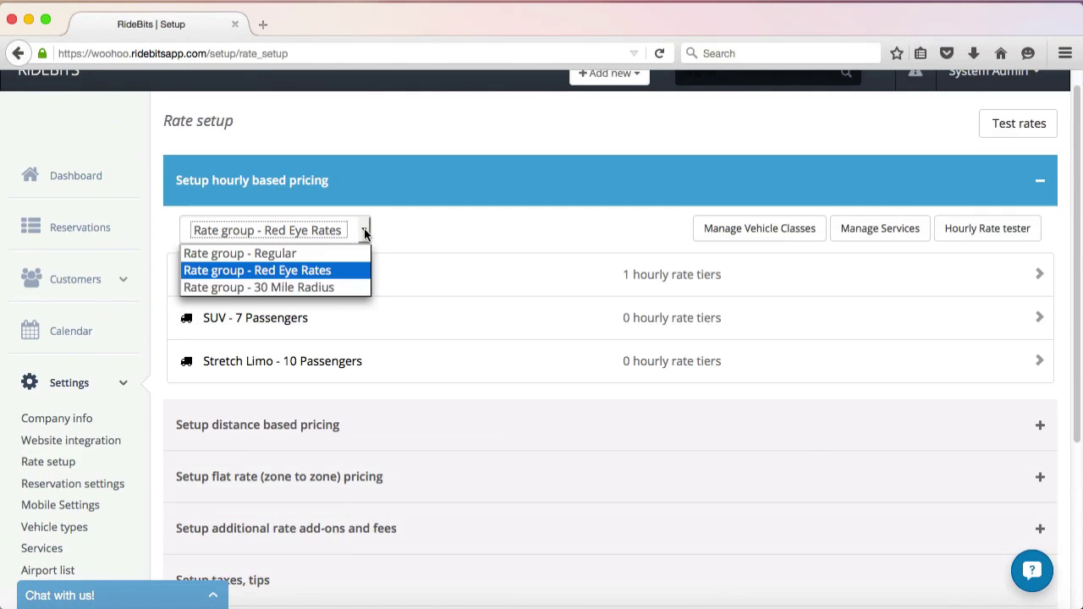
left_click(337, 288)
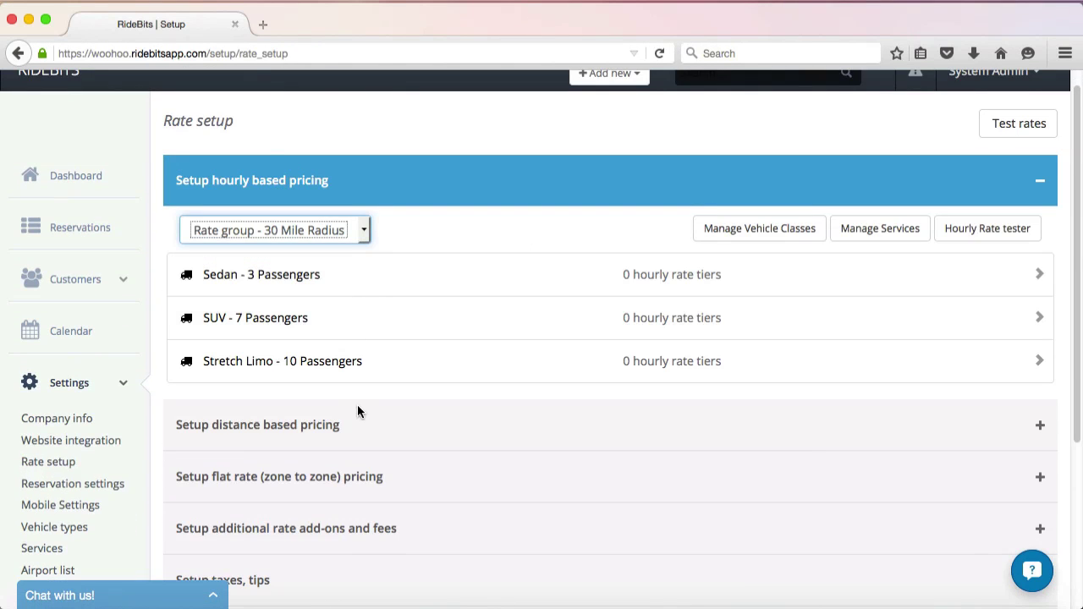
left_click(1041, 188)
left_click(962, 230)
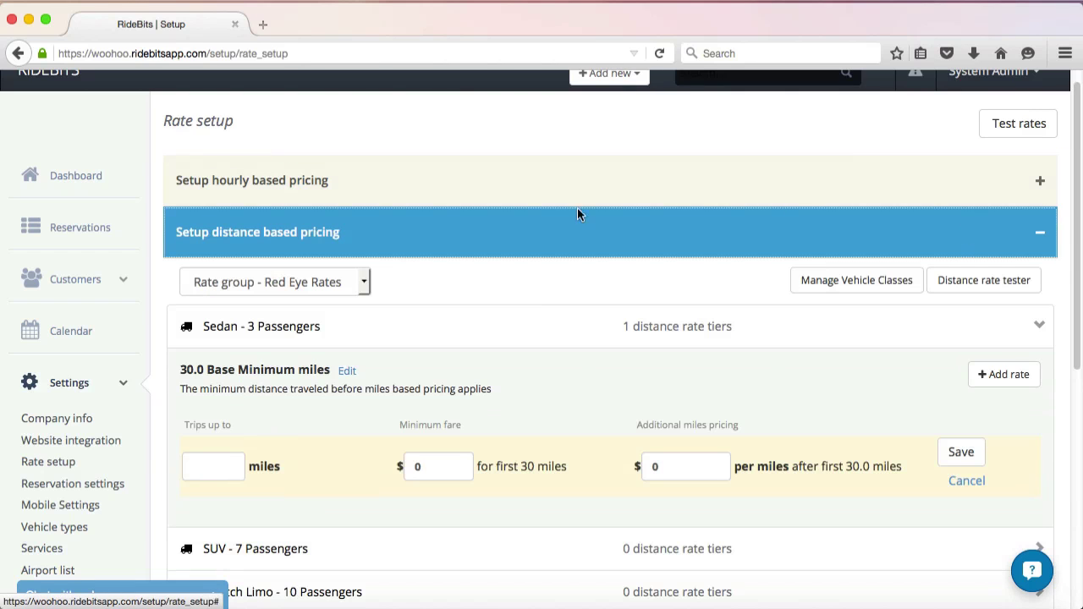
left_click(366, 282)
left_click(309, 339)
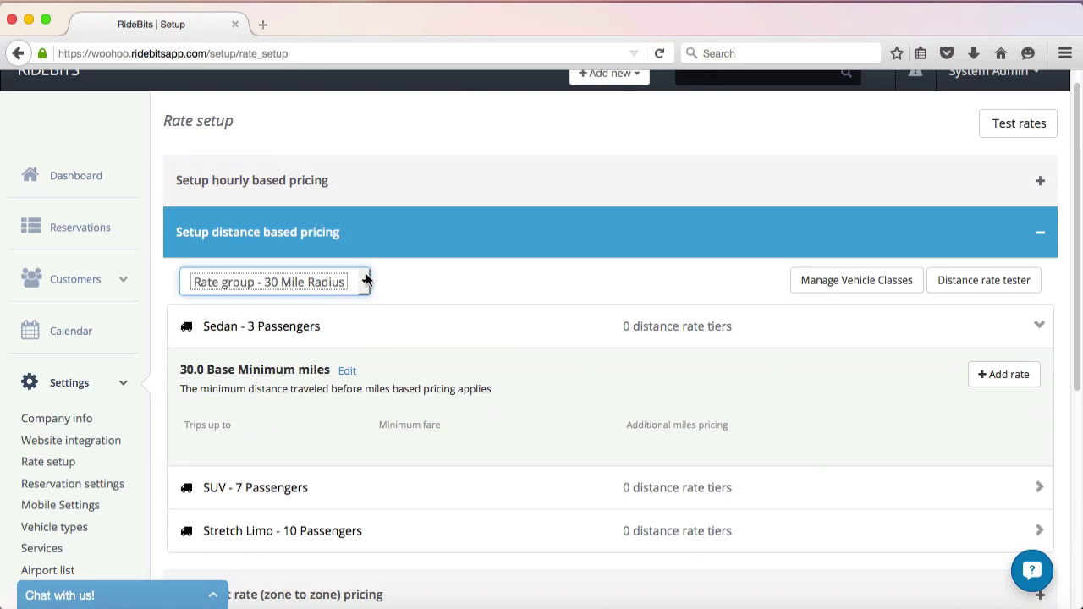
left_click(1040, 233)
left_click(586, 293)
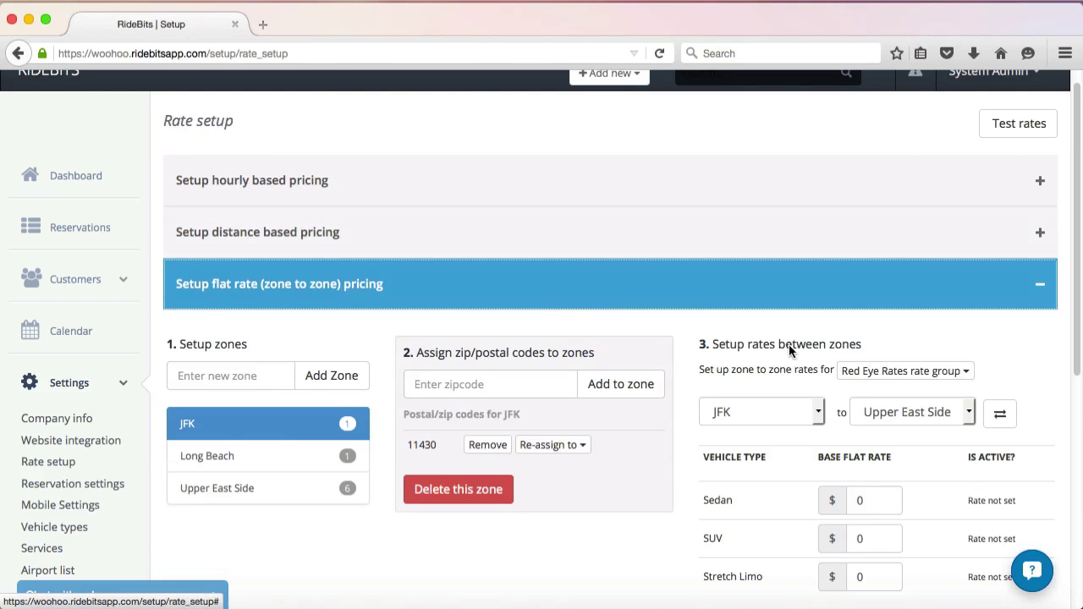
left_click(965, 373)
left_click(940, 437)
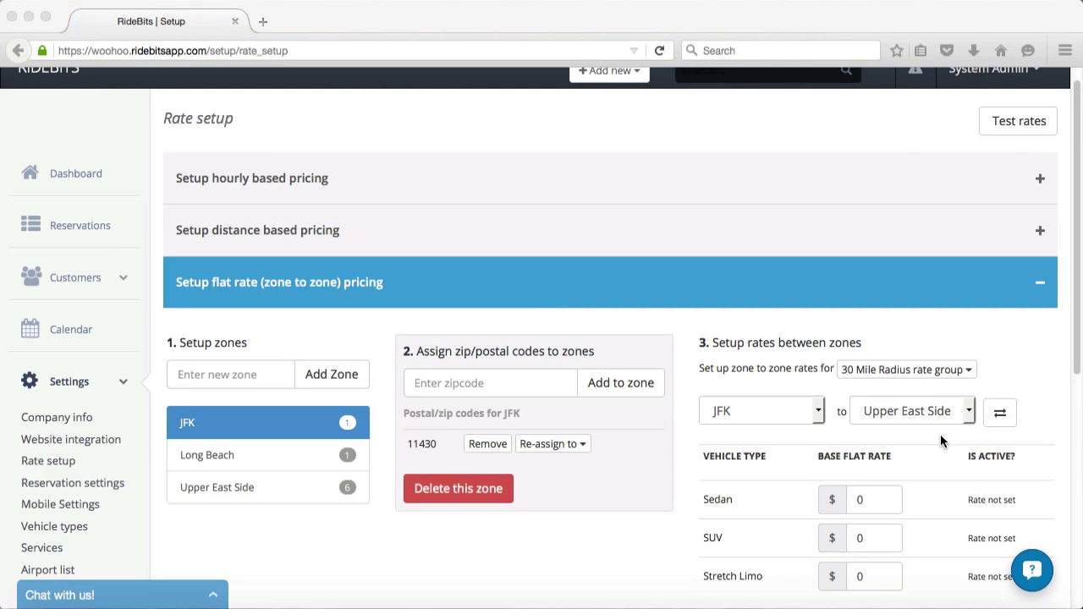
left_click(1037, 285)
left_click(718, 539)
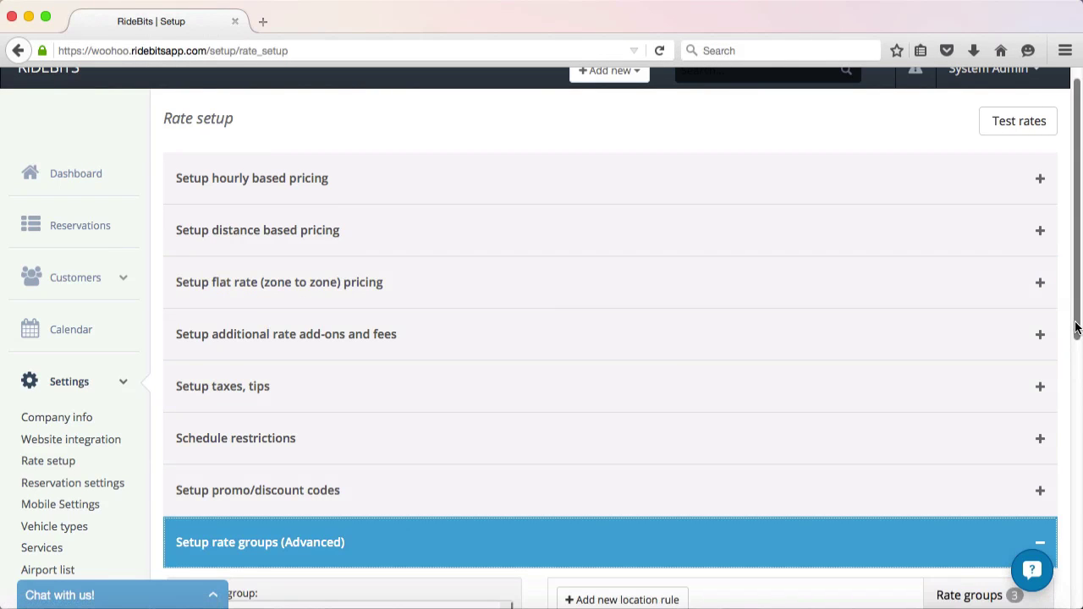
left_click_drag(1076, 357, 1072, 518)
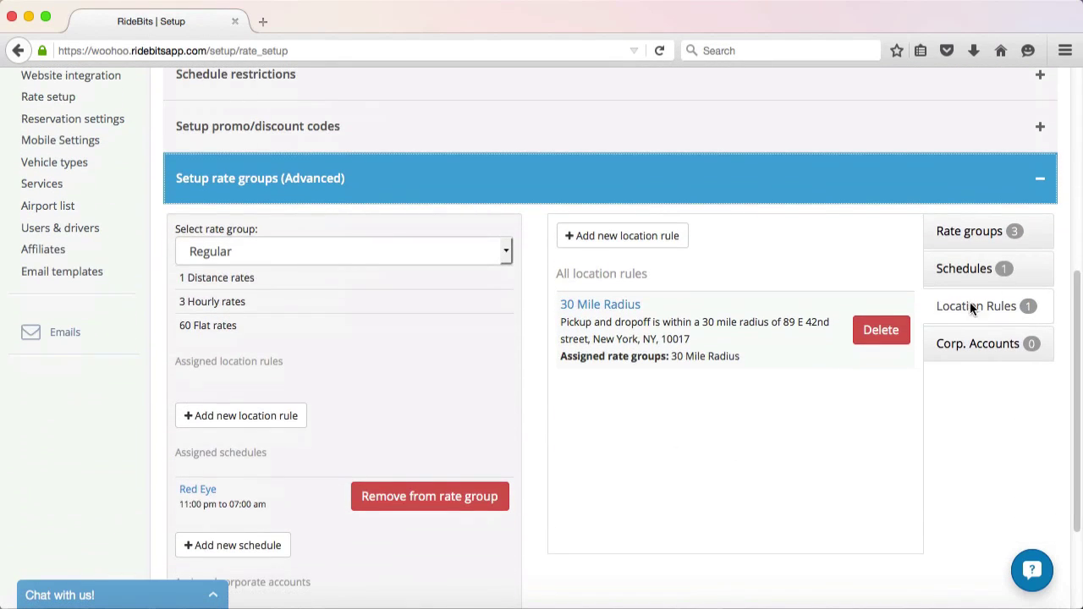
left_click(981, 233)
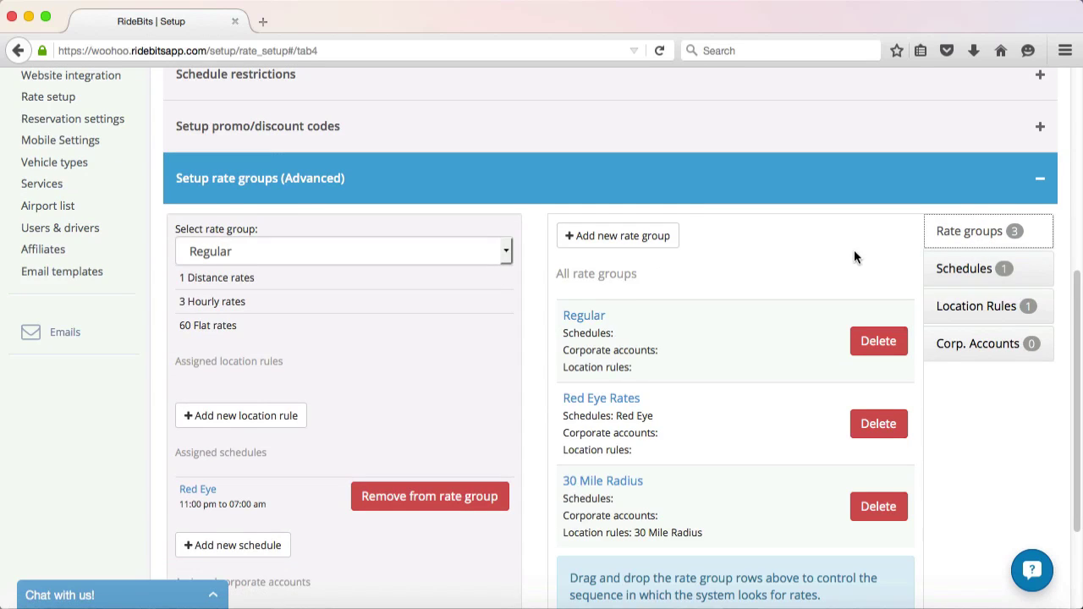
scroll(854, 249, "down", 2)
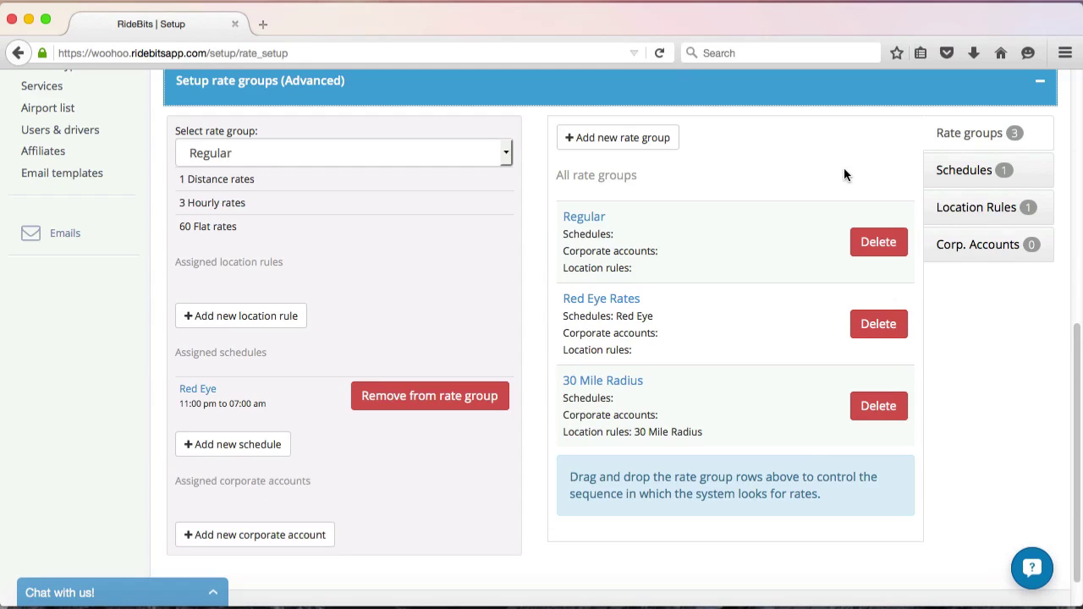
left_click(1043, 78)
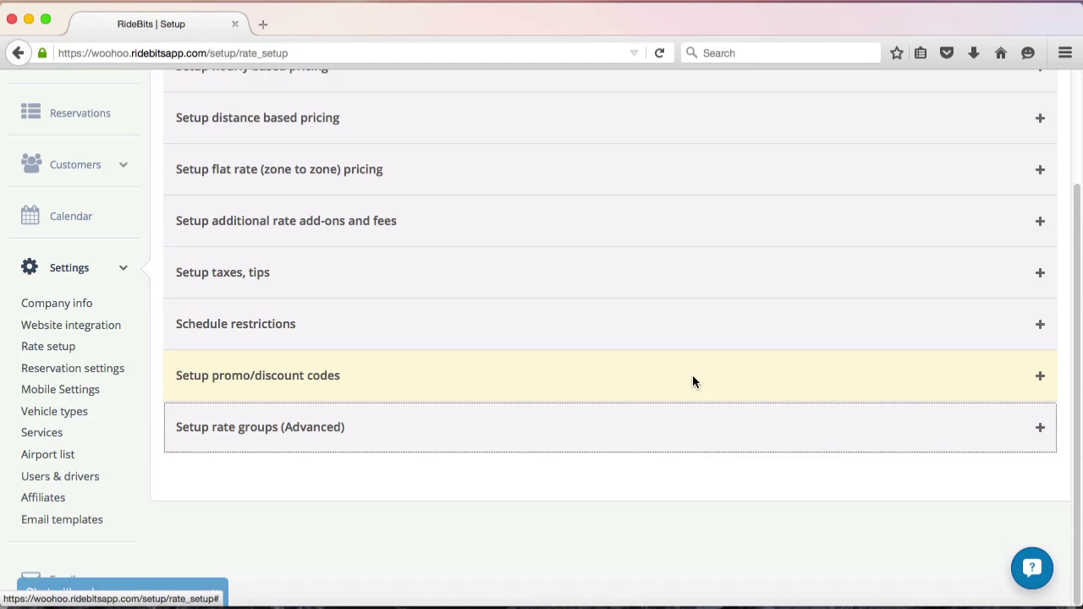
left_click(757, 382)
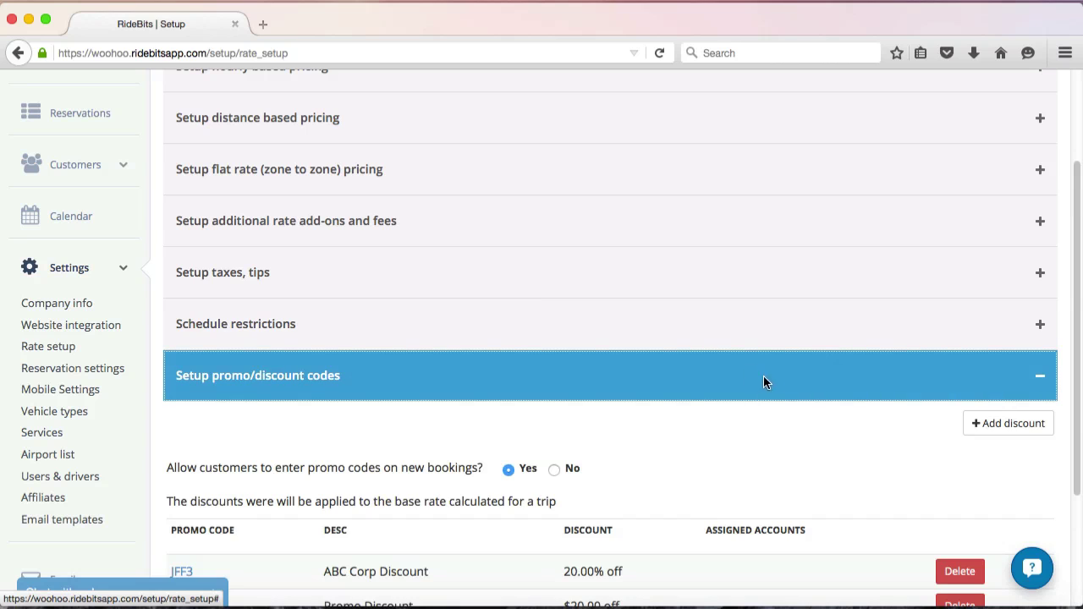
left_click(995, 424)
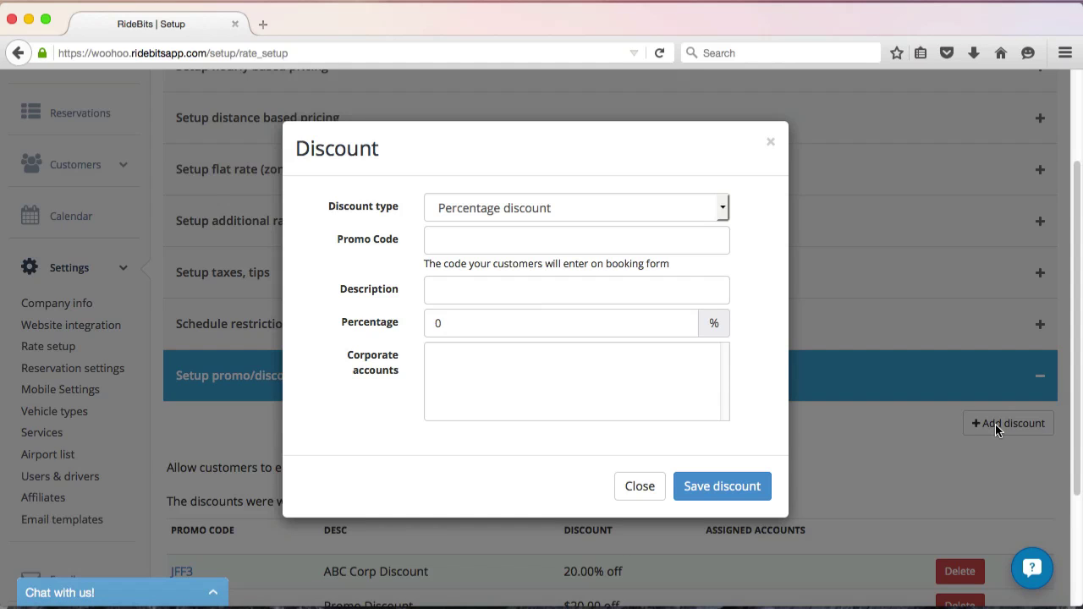
left_click(640, 486)
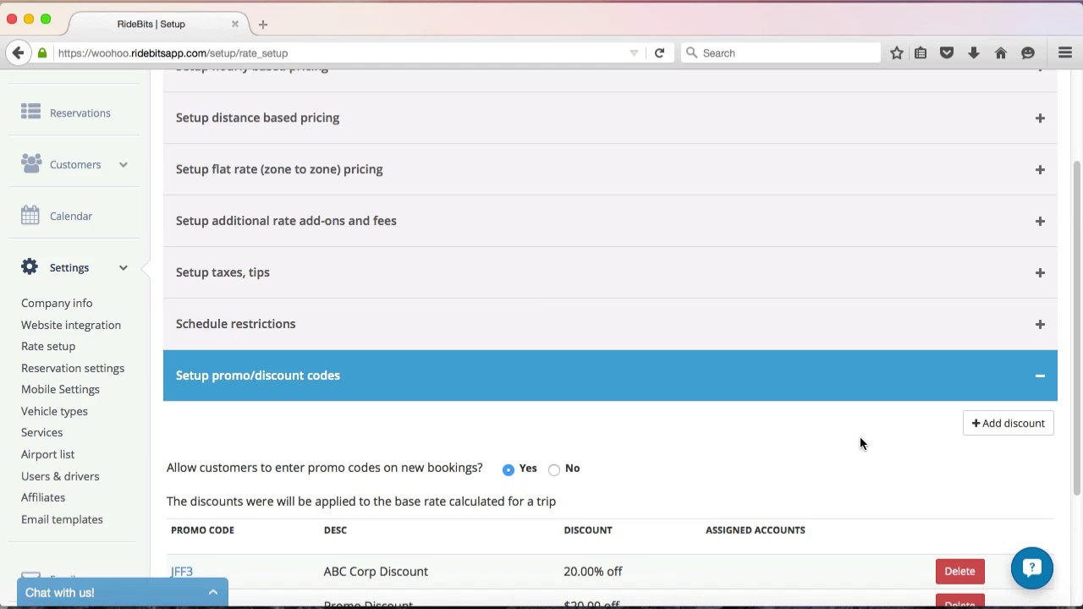
left_click(1040, 378)
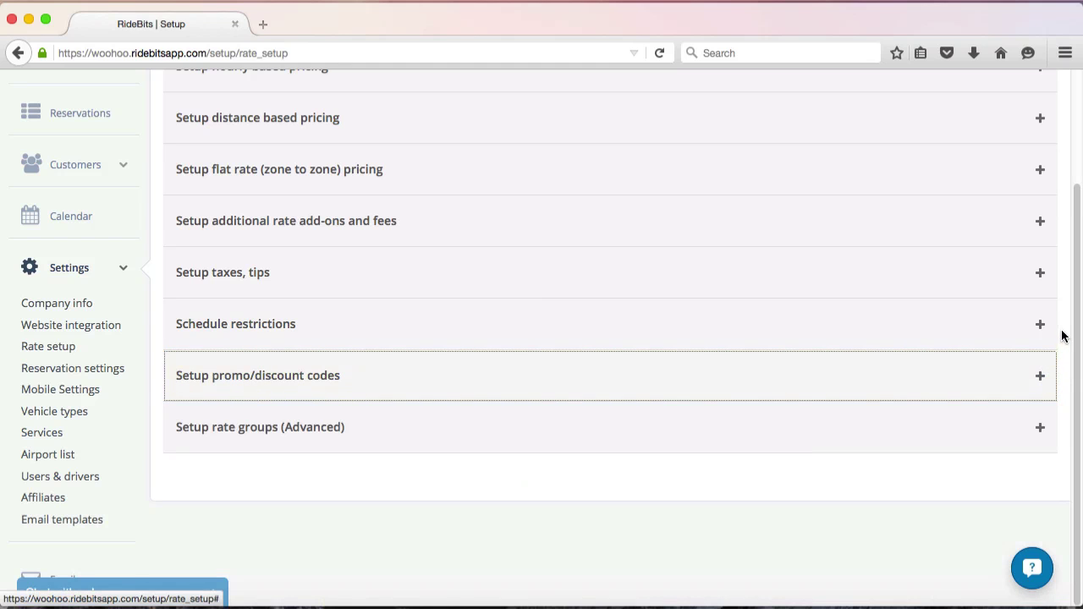
Open the Rate groups list and add a group named 'ABC Corp Rates'.
left_click(1035, 429)
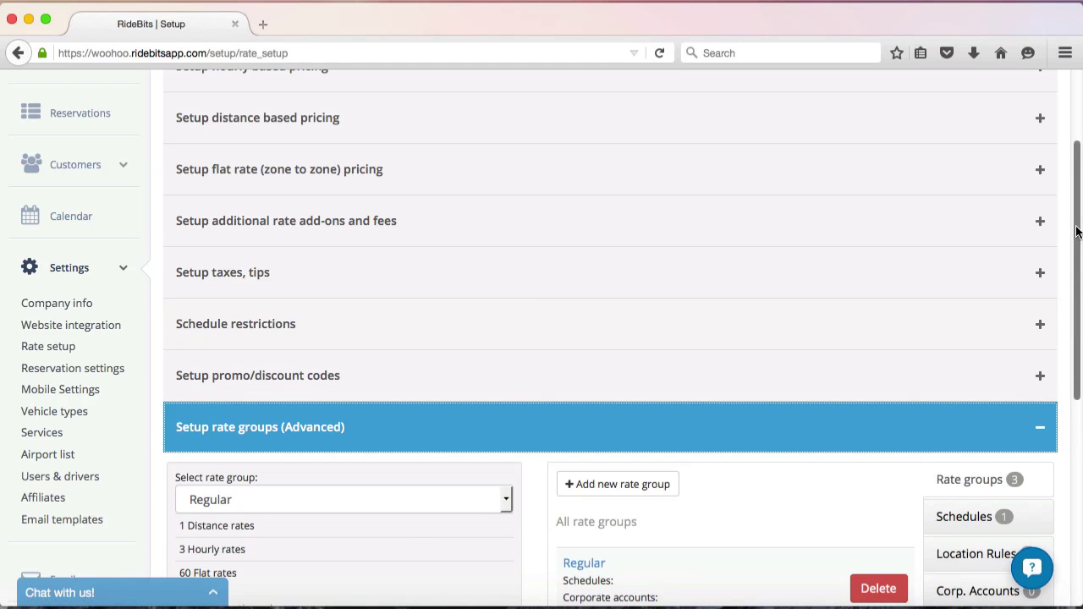
left_click_drag(1075, 234, 1081, 400)
left_click(948, 170)
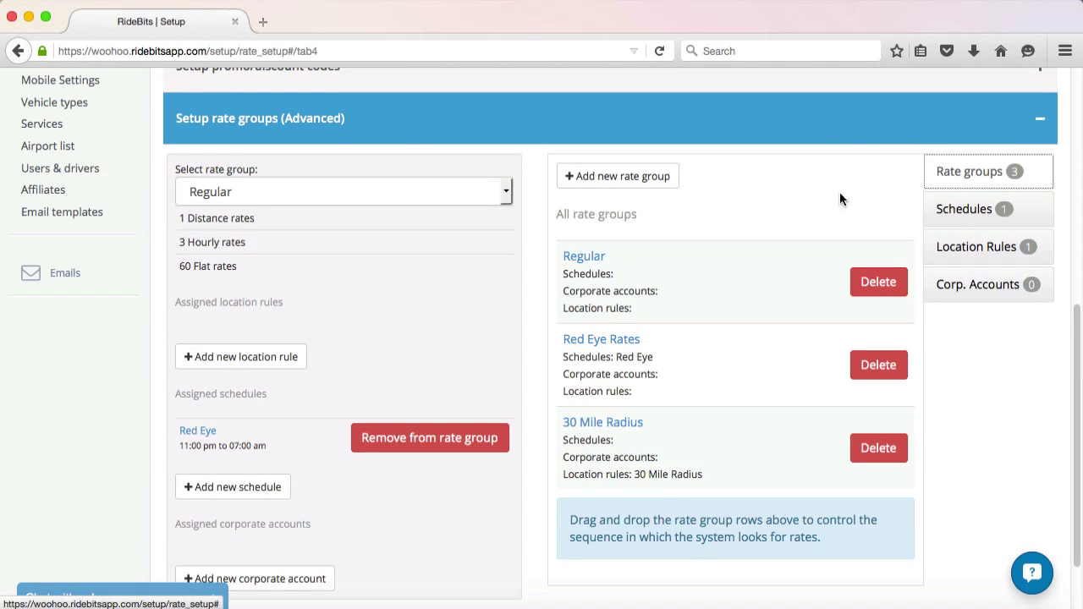
left_click(634, 175)
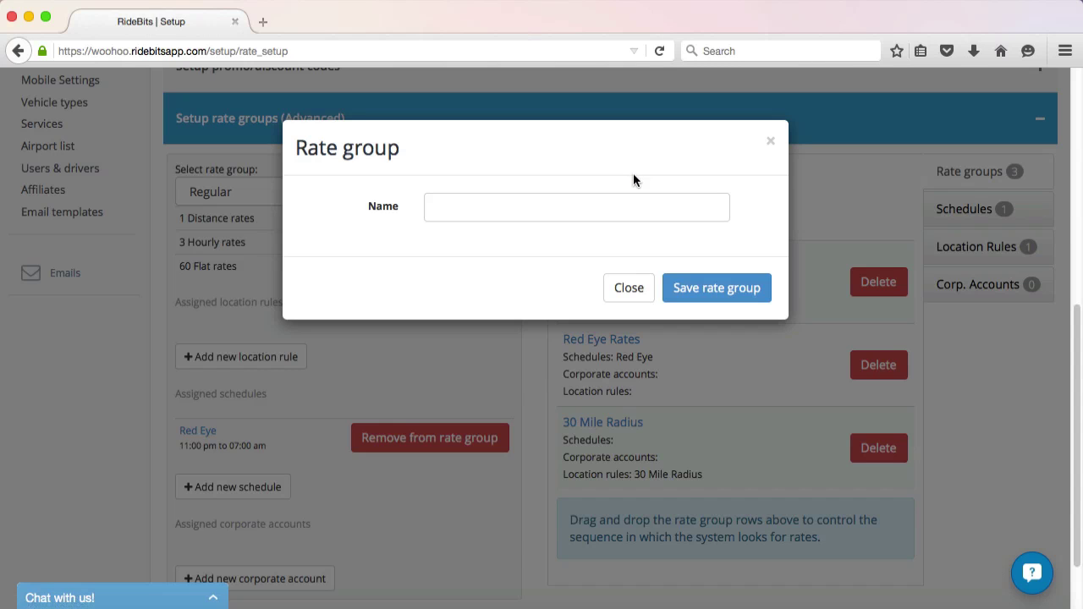
left_click(624, 208)
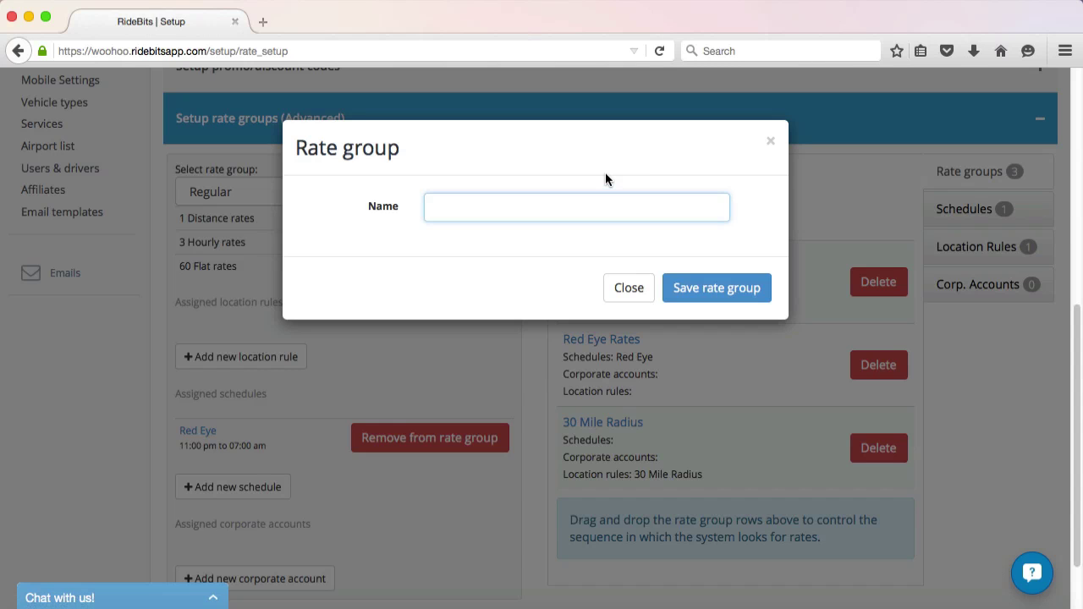
type("ABC Corp Rates")
left_click(740, 294)
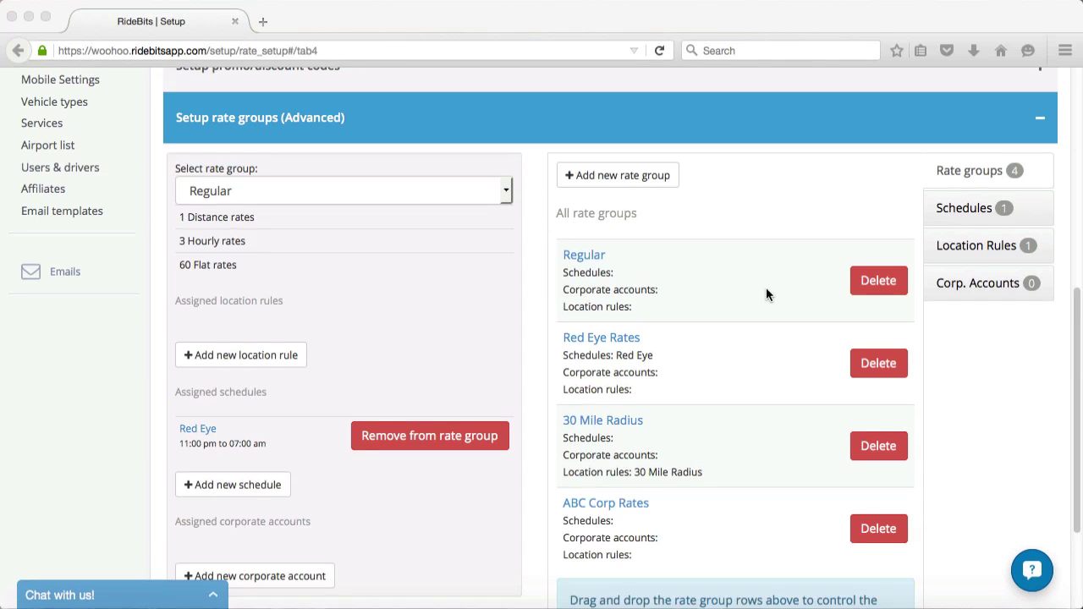
Add corporate account 'ABC Corp' with the contact's name, phone and e-mail, assigned to ABC Corp Rates.
left_click(930, 284)
left_click(659, 175)
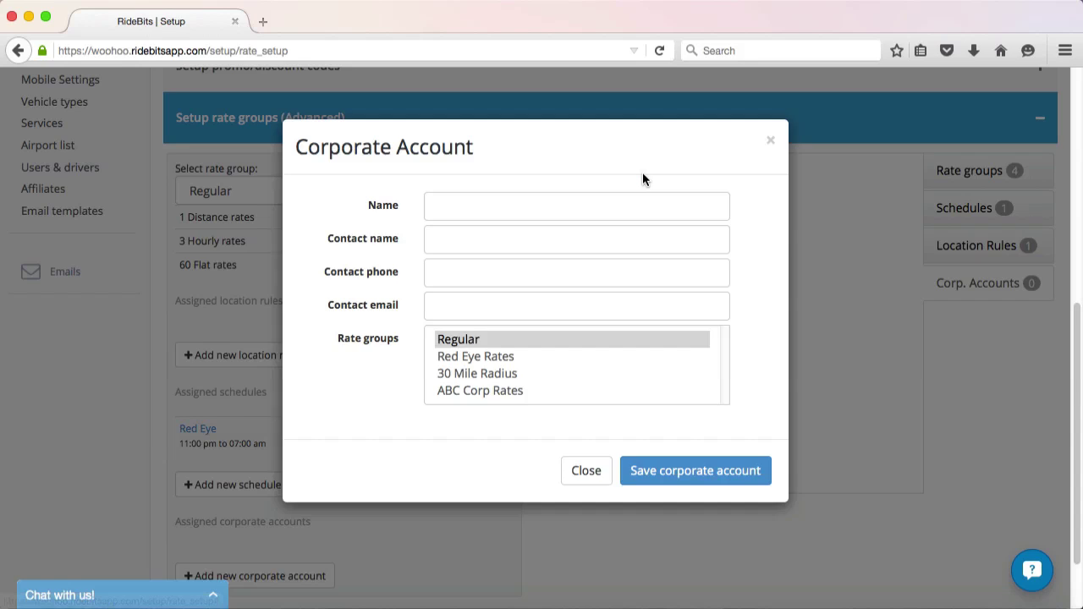
left_click(571, 209)
type("ABC Corp")
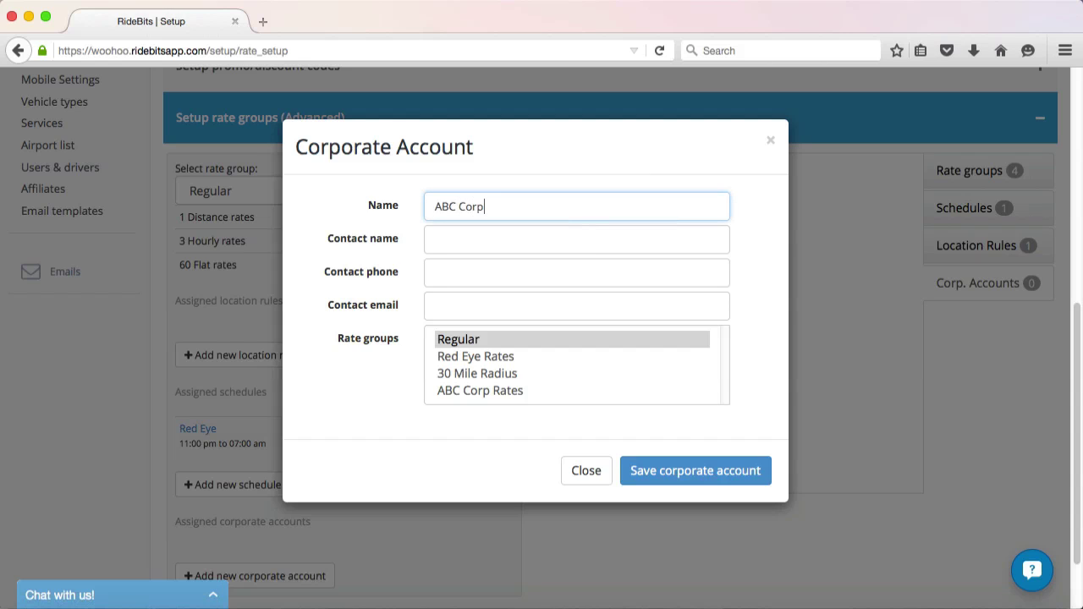
key("Tab")
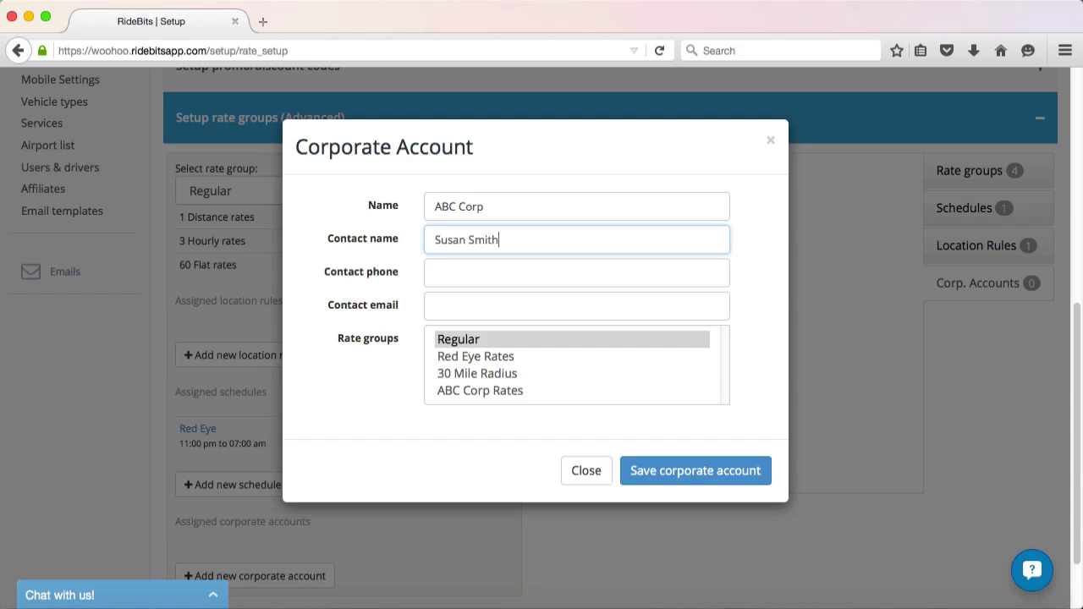
key("Tab")
type("123-456-7890")
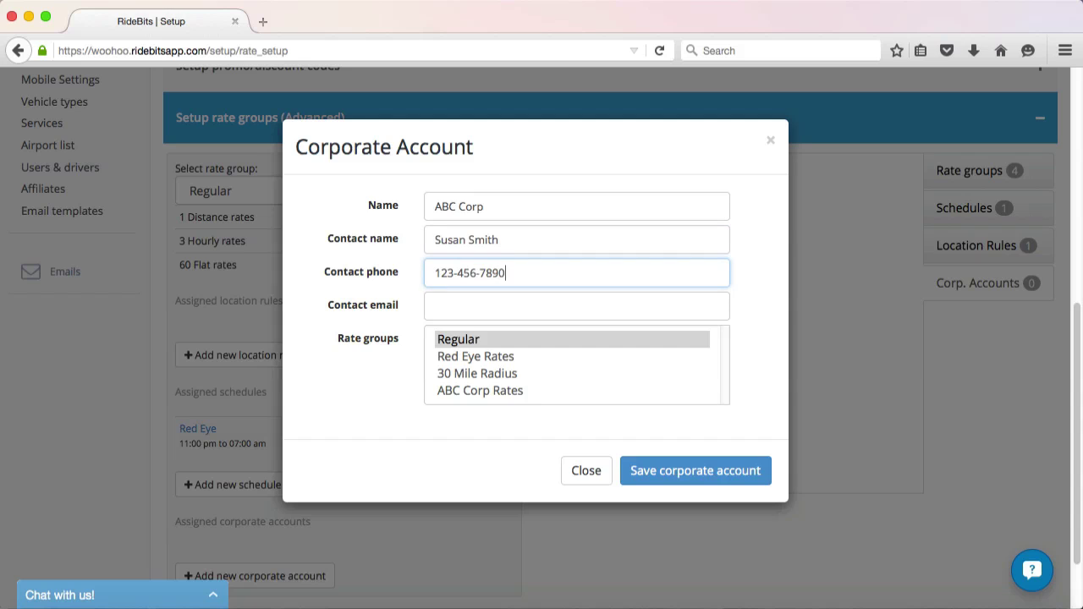
key("Tab")
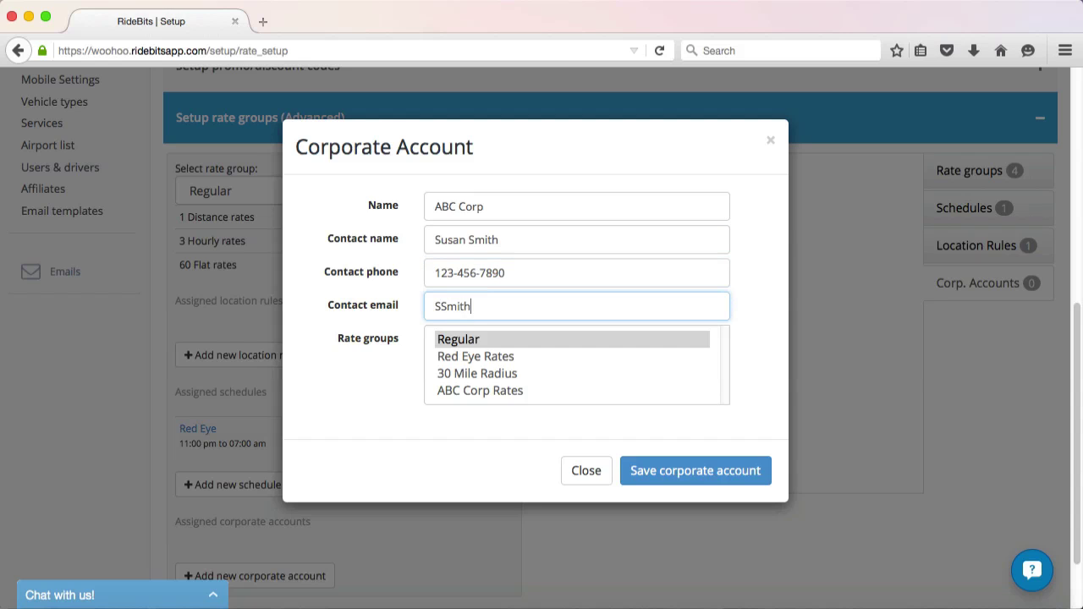
left_click(511, 394)
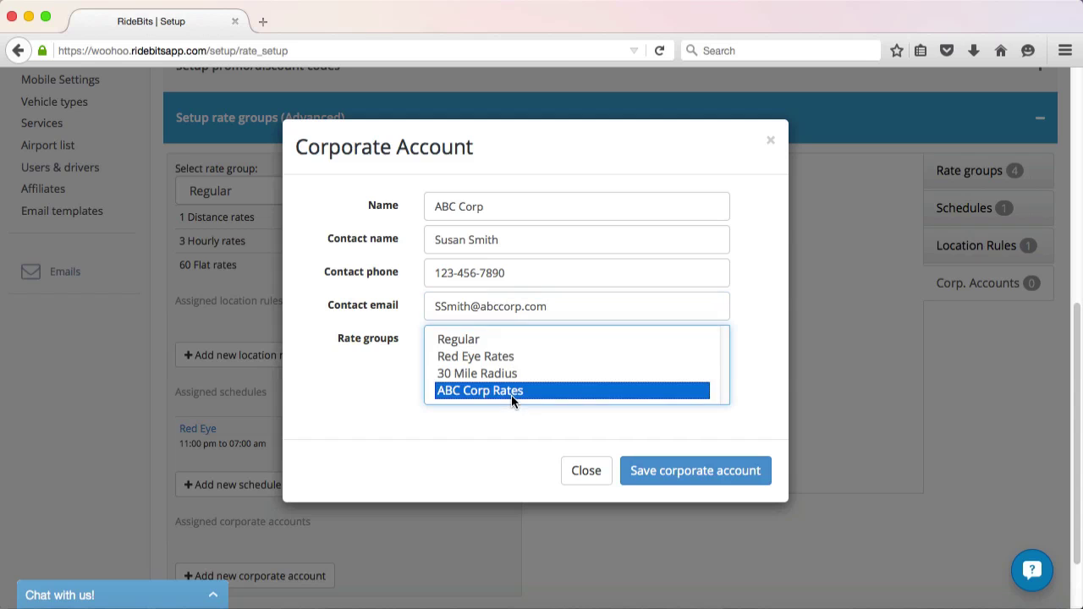
left_click(657, 474)
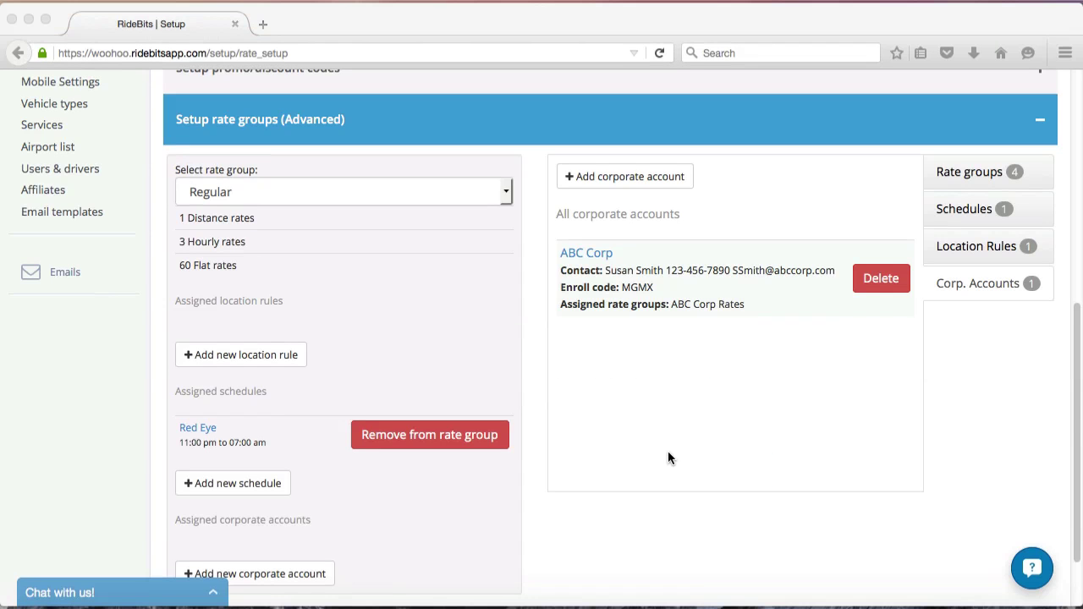
left_click(1066, 341)
scroll(572, 175, "up", 10)
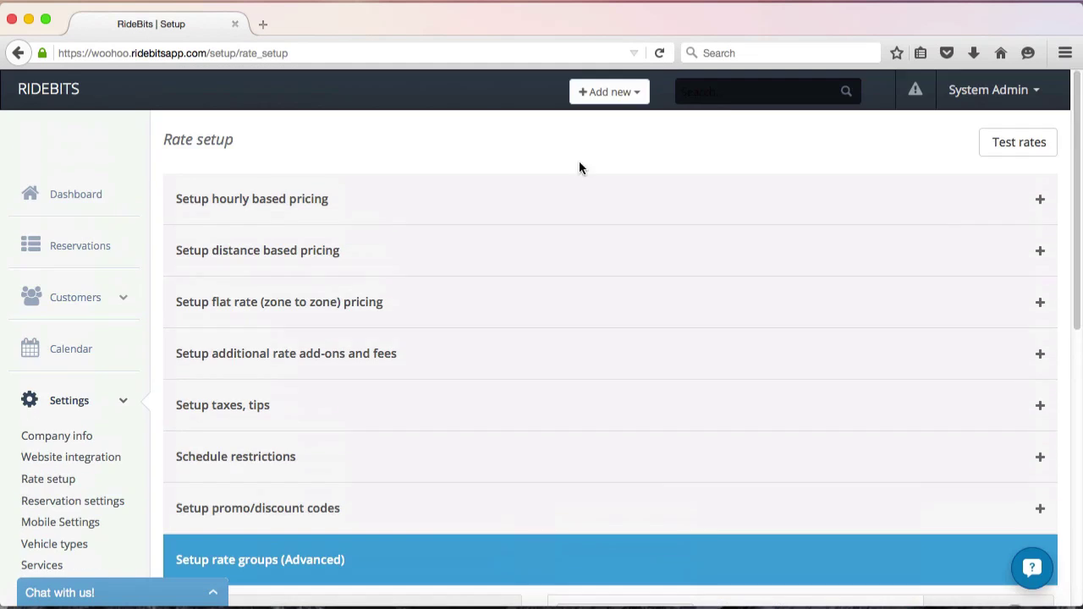
left_click(543, 196)
left_click(347, 254)
left_click(328, 323)
left_click(1039, 199)
left_click(955, 246)
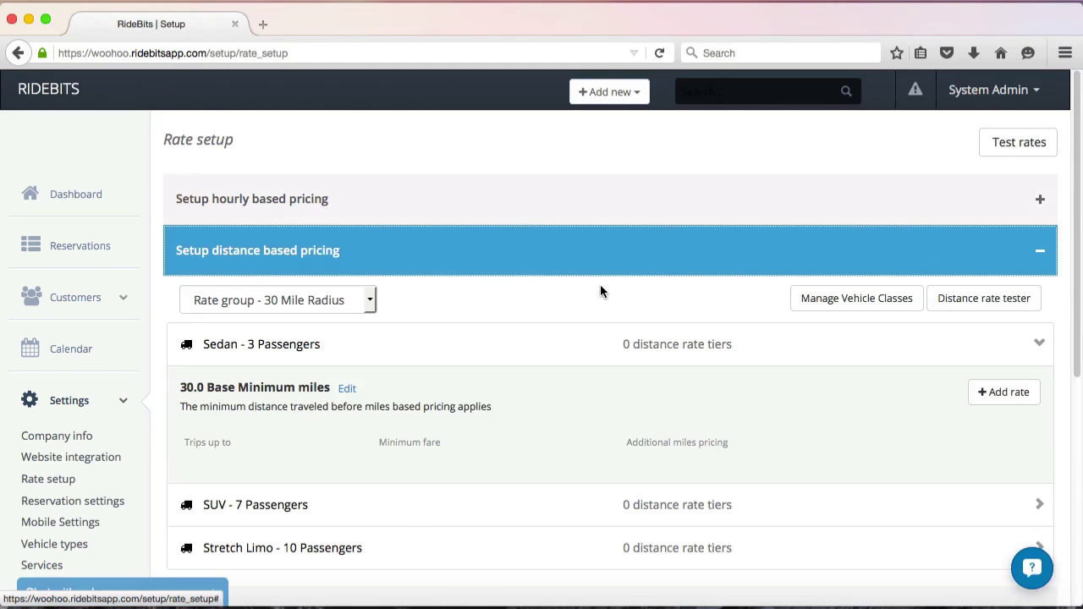
left_click(370, 300)
left_click(266, 375)
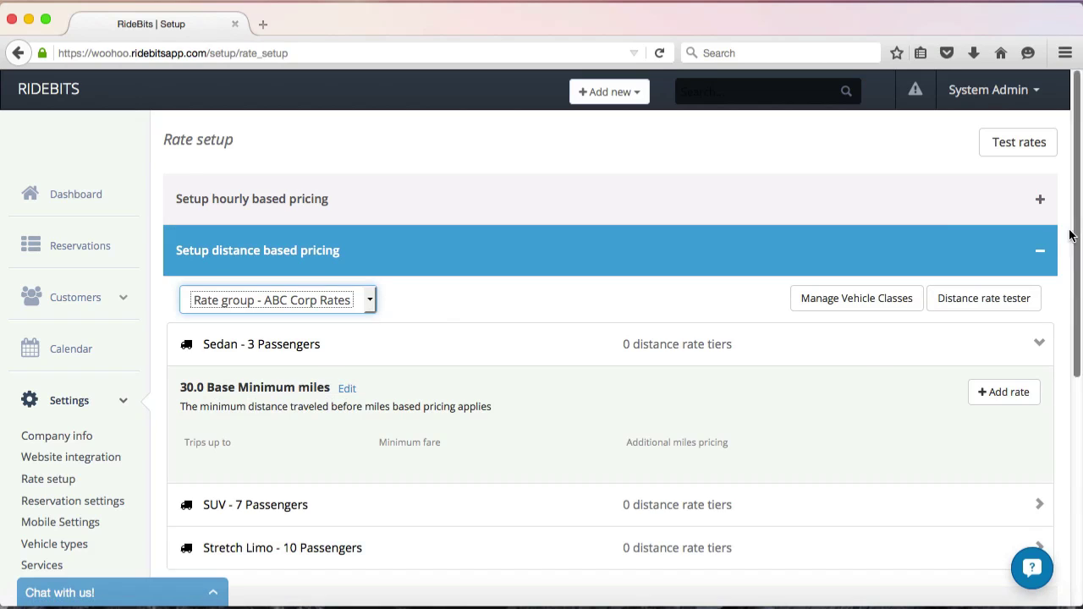
left_click(1042, 249)
left_click(1032, 302)
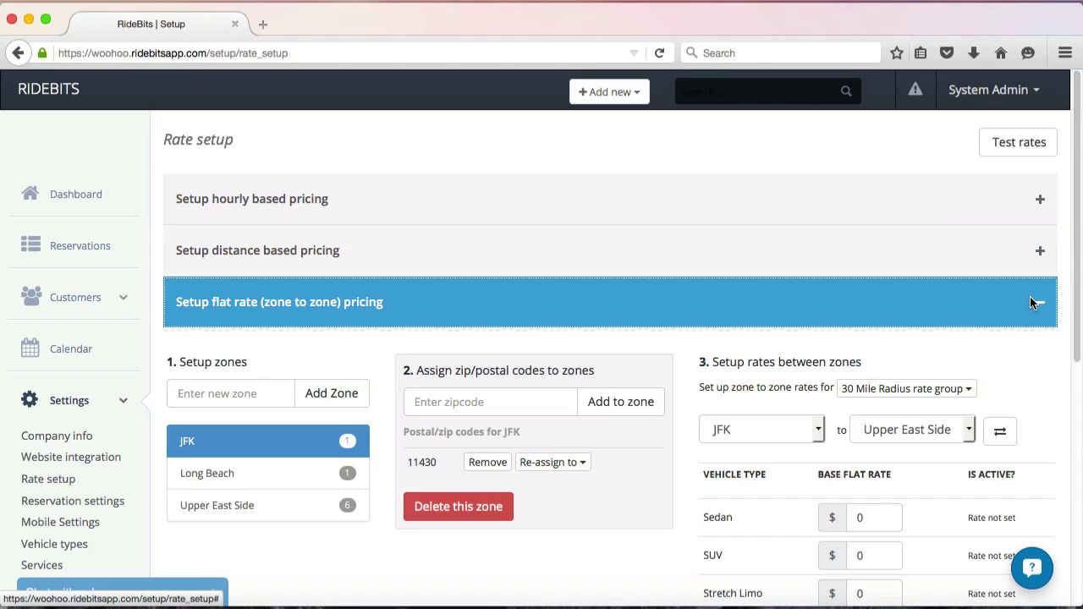
left_click(967, 389)
left_click(919, 478)
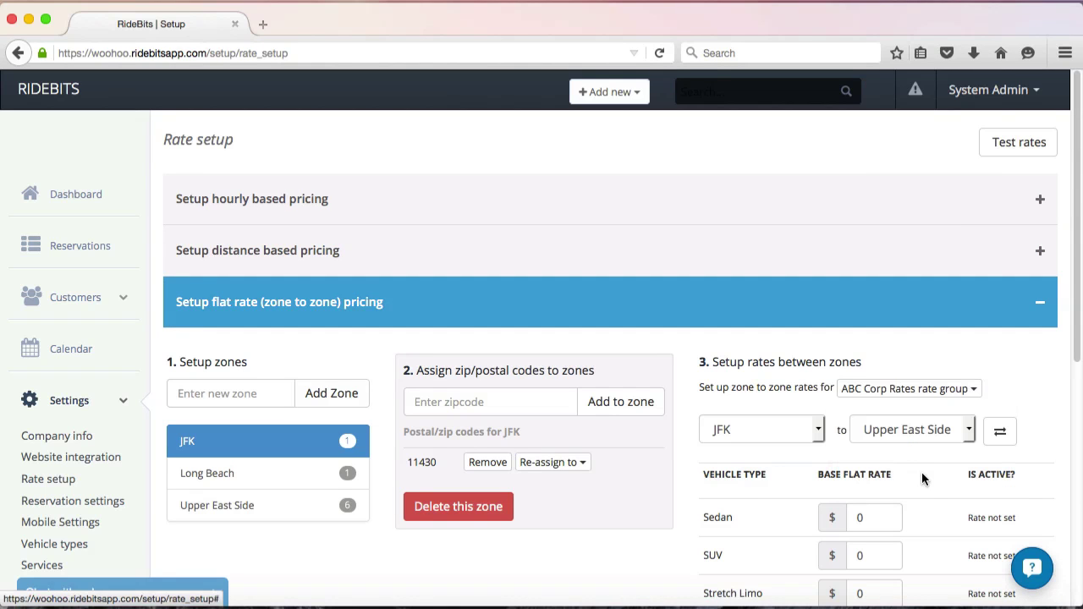
left_click(1037, 302)
scroll(1057, 423, "down", 3)
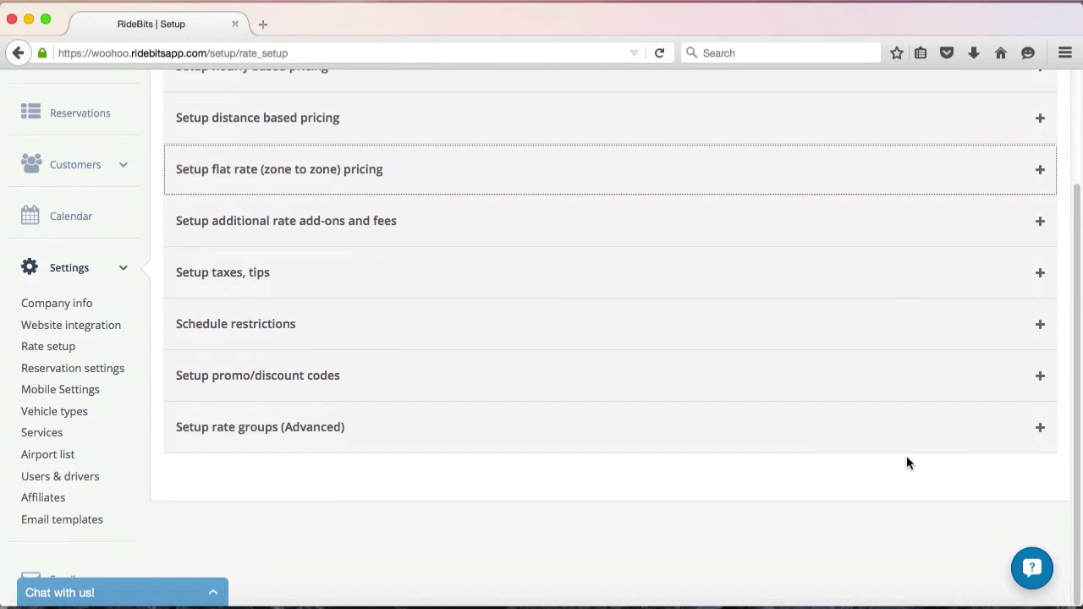
left_click(884, 422)
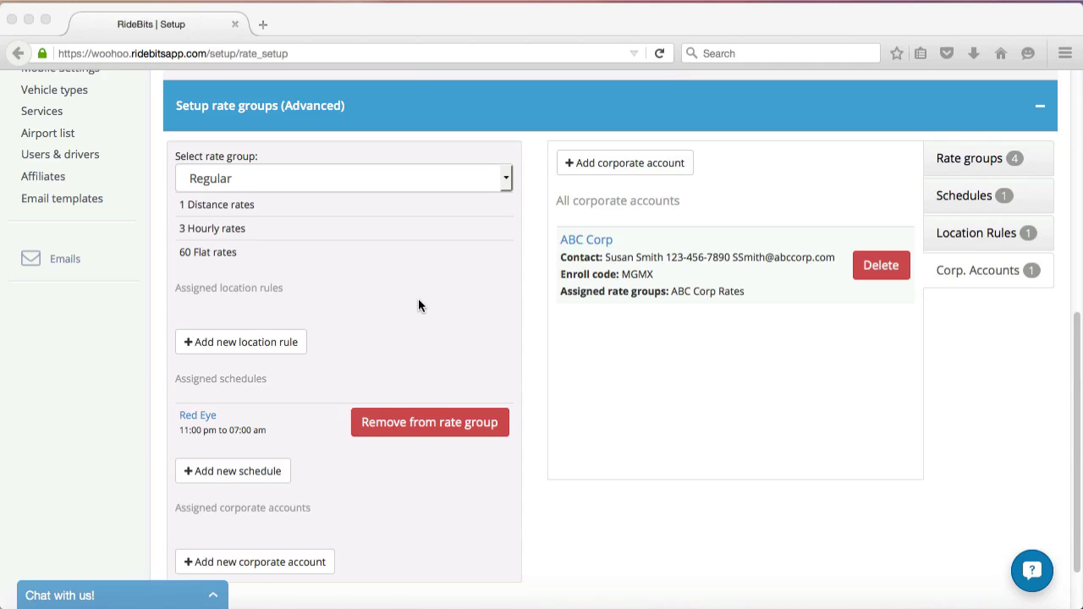
Select the Red Eye Rates group and begin a new location rule for it.
left_click(264, 343)
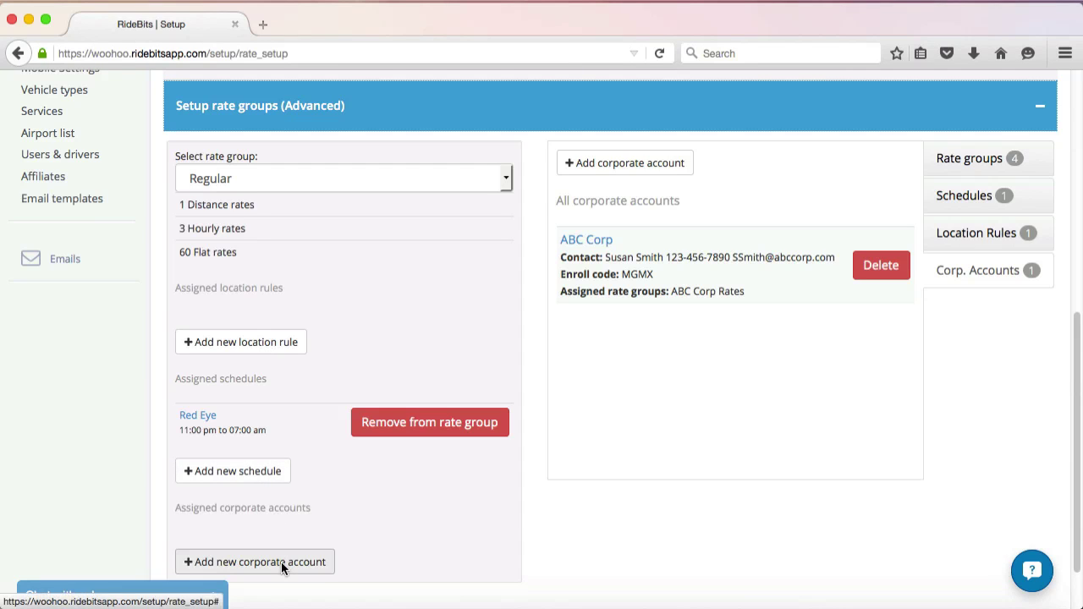
left_click(508, 180)
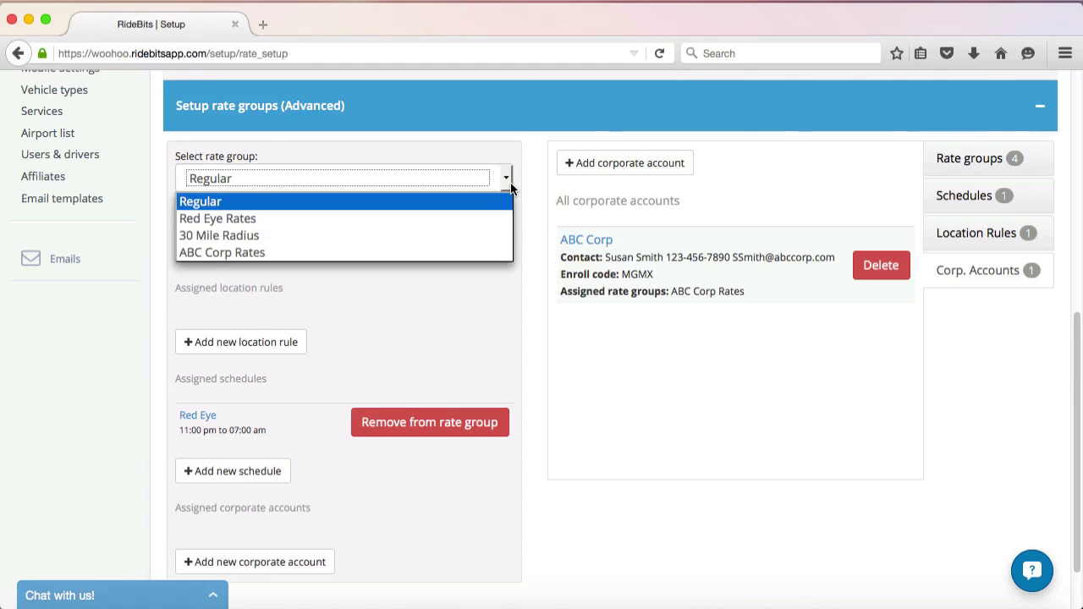
left_click(478, 217)
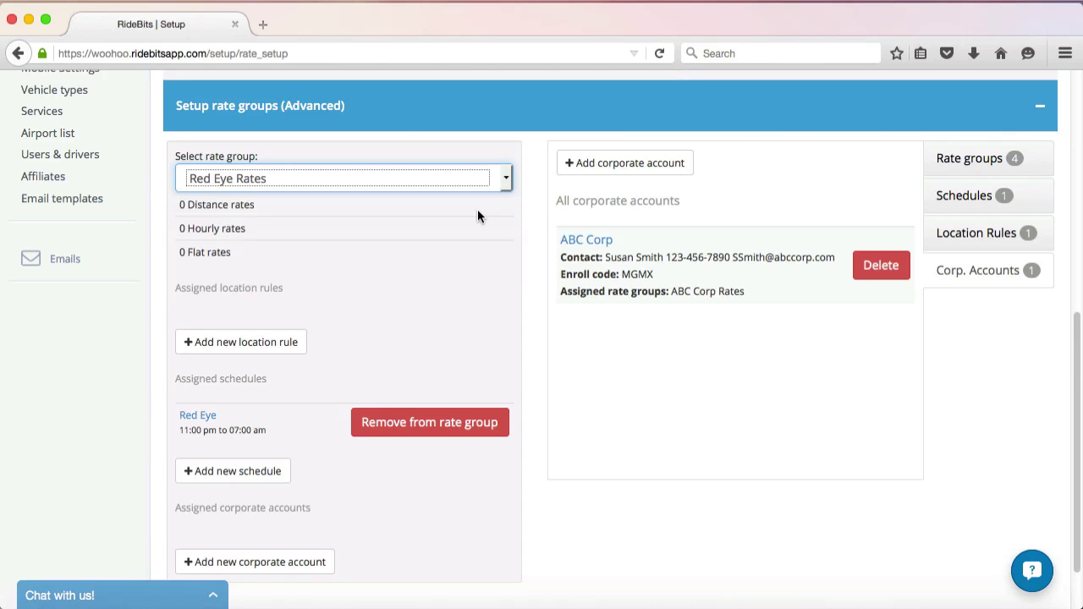
left_click(287, 343)
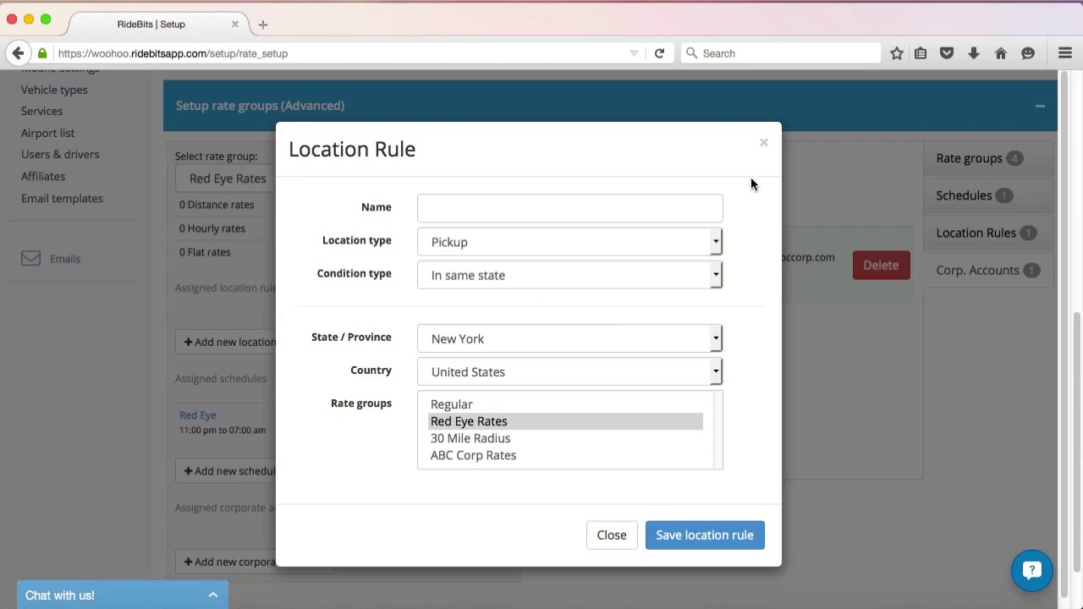